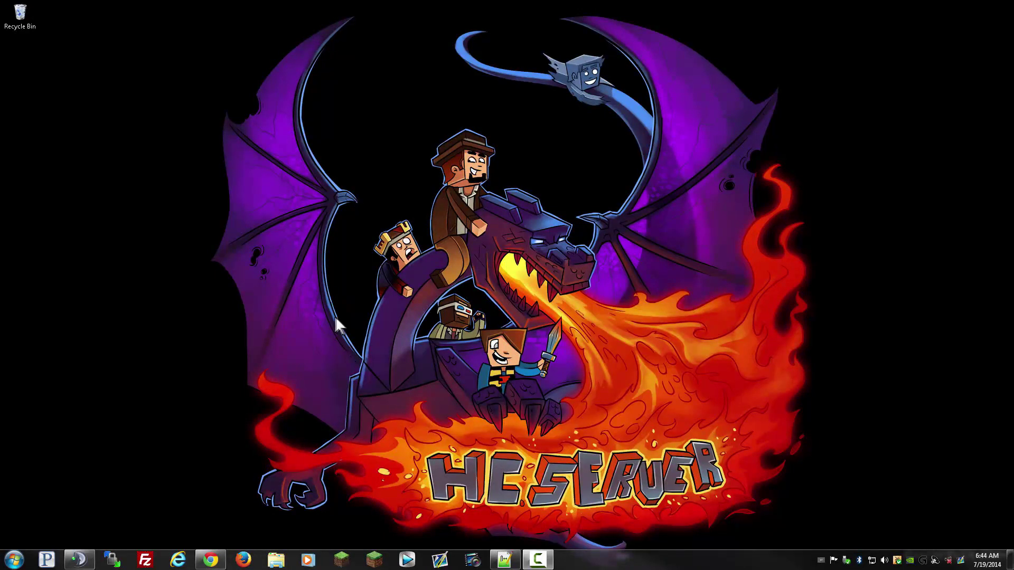
# - In the Shaders Mod thread, highlight the Non-Forge Edition and its required OptiFine version
pyautogui.click(222, 559)
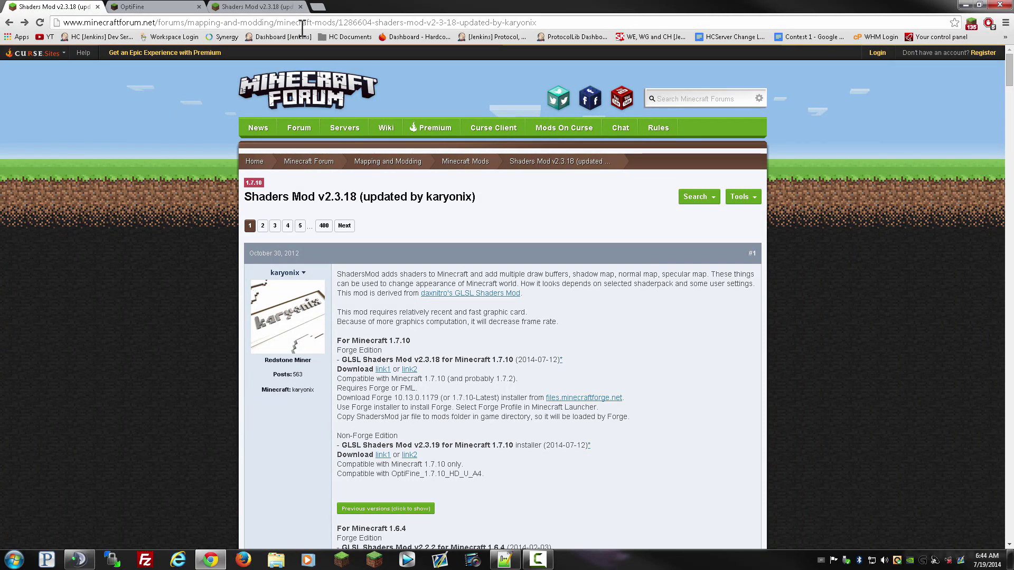
pyautogui.scroll(-2, 217, 343)
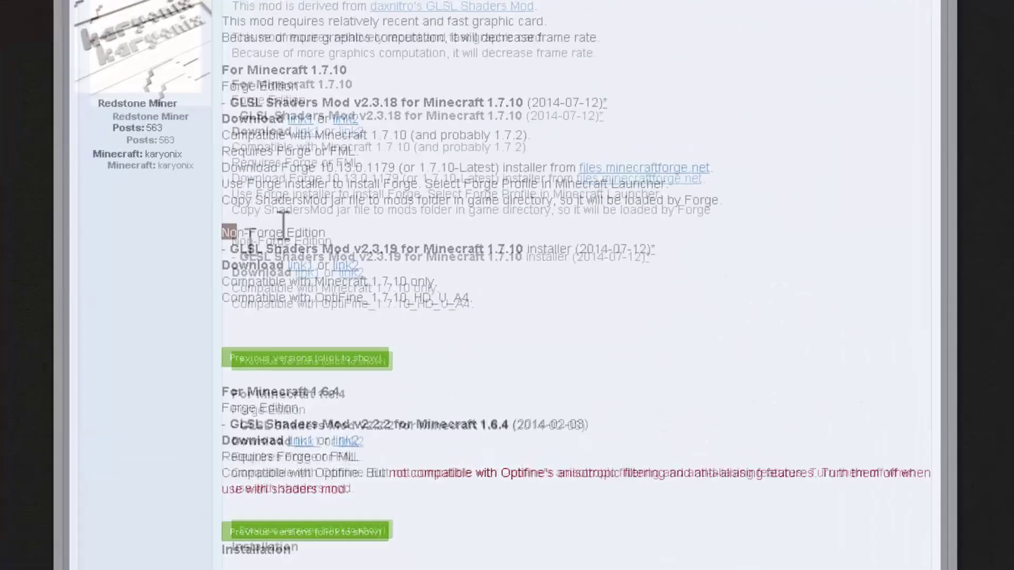
pyautogui.moveTo(298, 297); pyautogui.dragTo(373, 297)
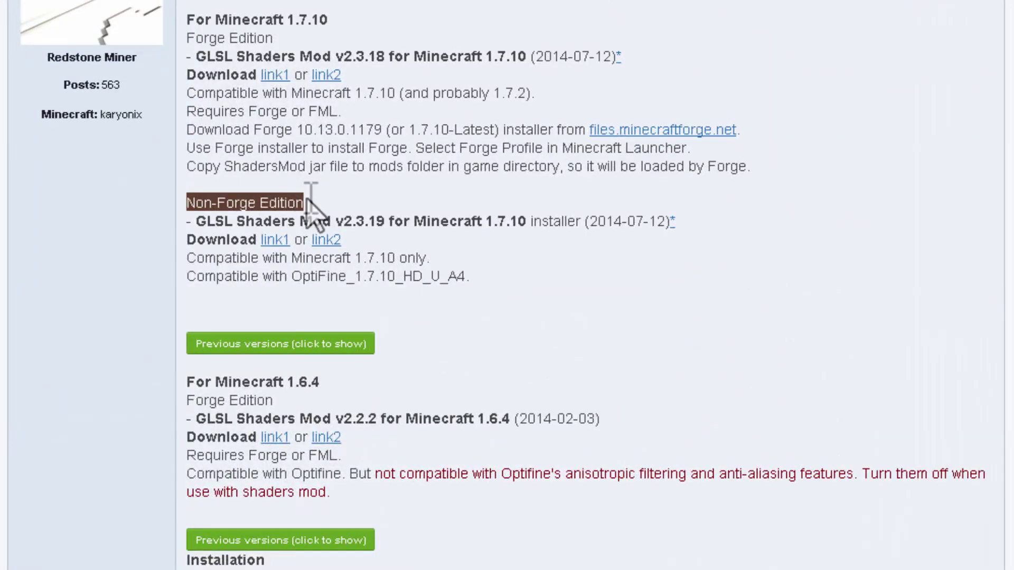
pyautogui.scroll(-1, 369, 232)
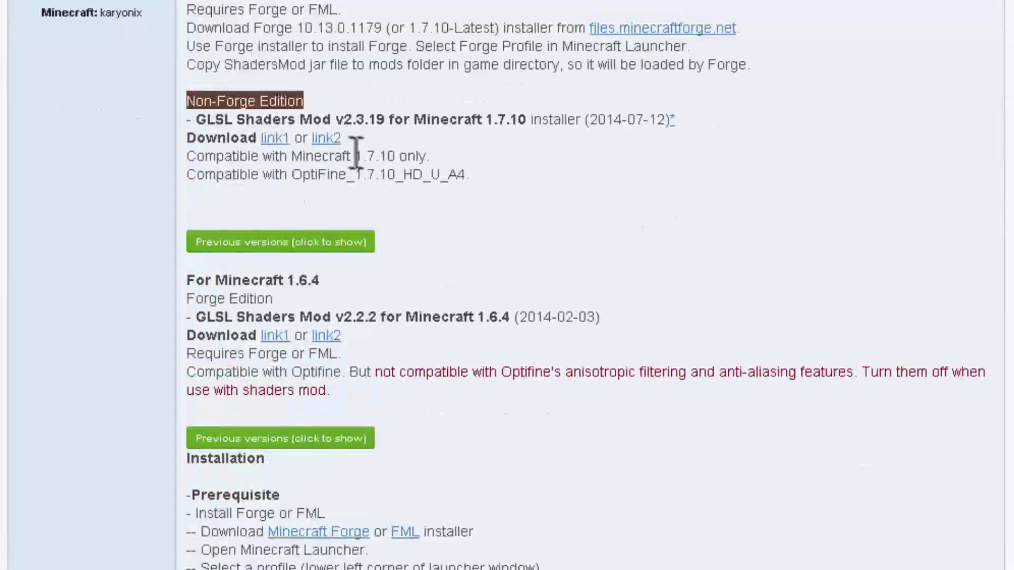
pyautogui.moveTo(355, 156); pyautogui.dragTo(470, 177)
pyautogui.click(485, 141)
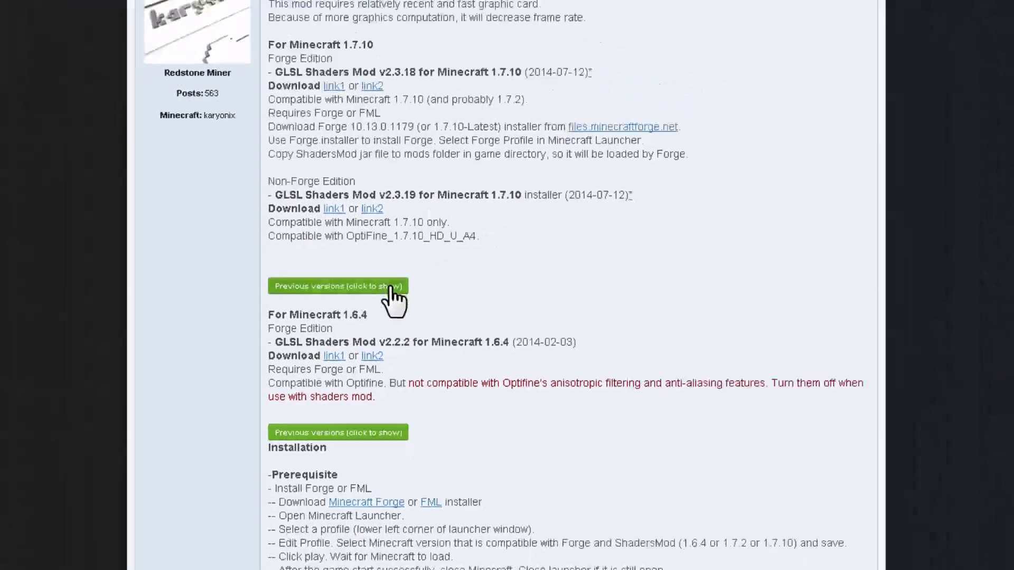
# - Expand Previous versions and follow the Non-Forge v2.3.19 installer download link
pyautogui.click(360, 242)
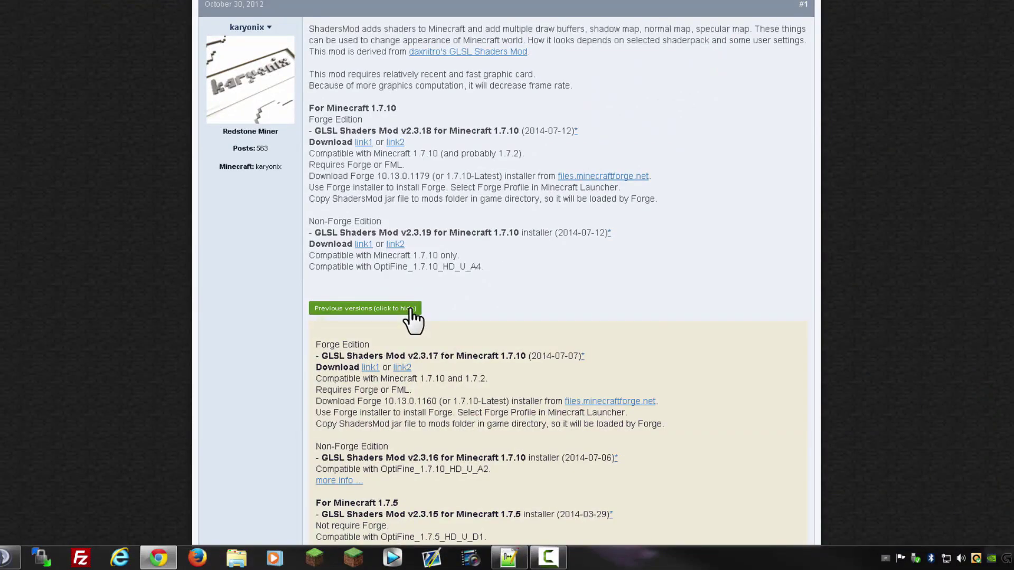
pyautogui.scroll(-3, 412, 317)
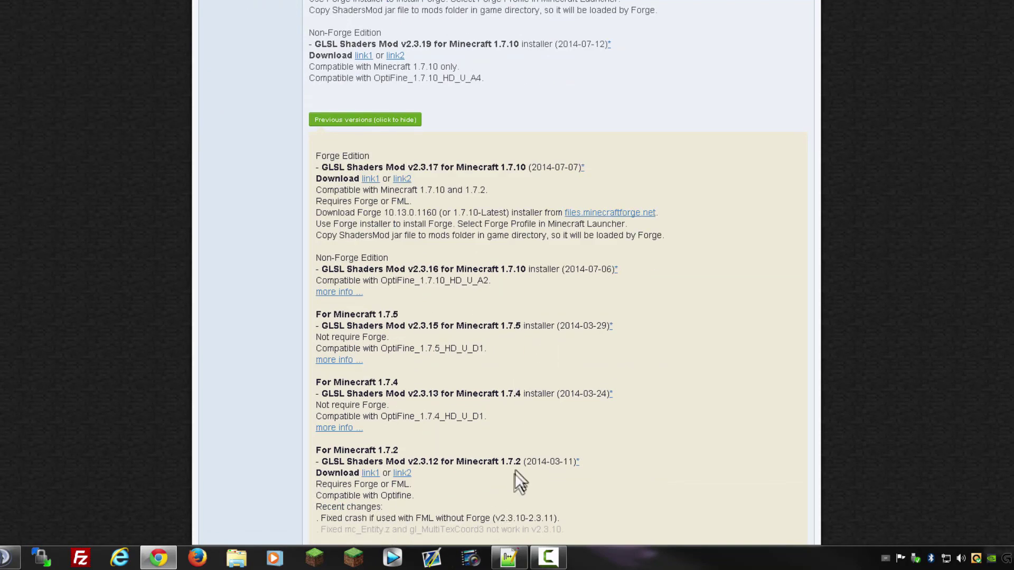
pyautogui.scroll(3, 511, 477)
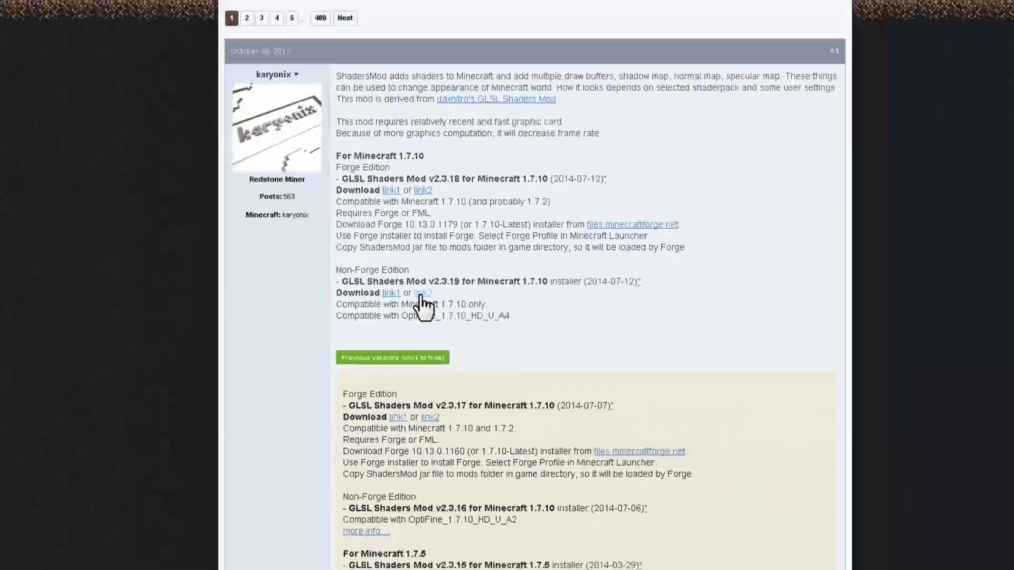
pyautogui.click(473, 282)
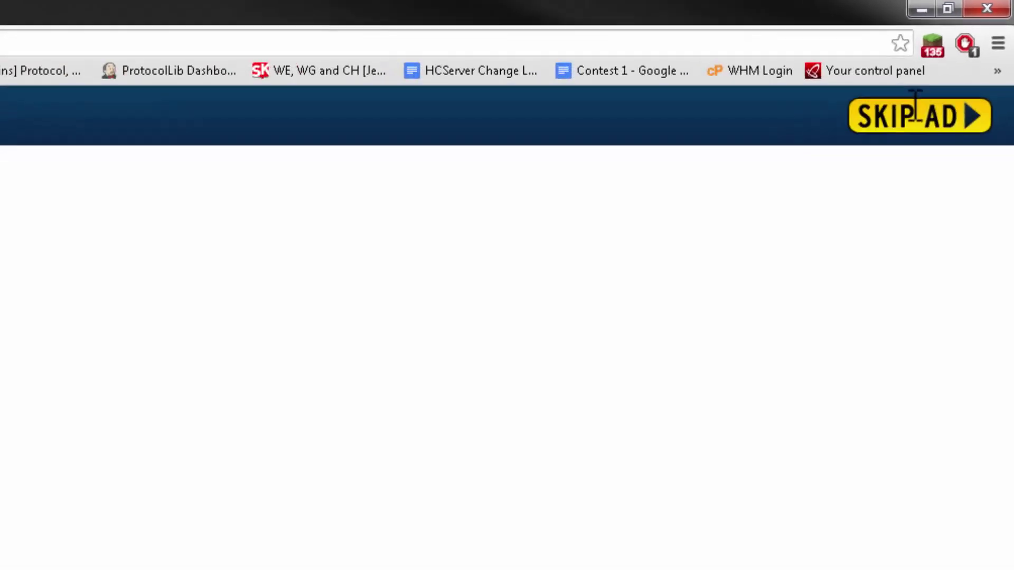
# - Download ShadersMod-v2.3.19mc1.7.10-installer.jar from MediaFire, keep it, and place it on the desktop
pyautogui.click(885, 148)
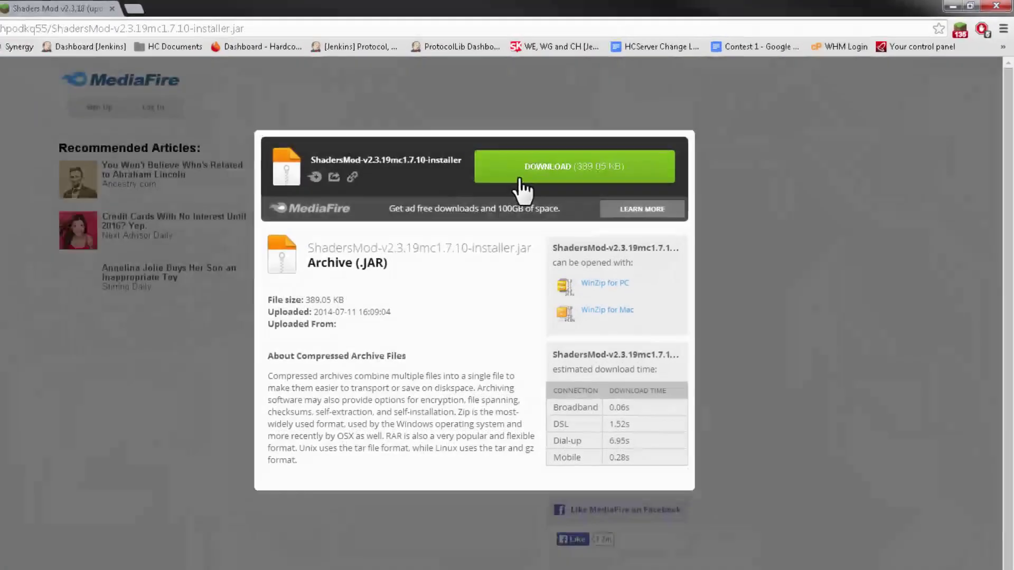
pyautogui.click(507, 181)
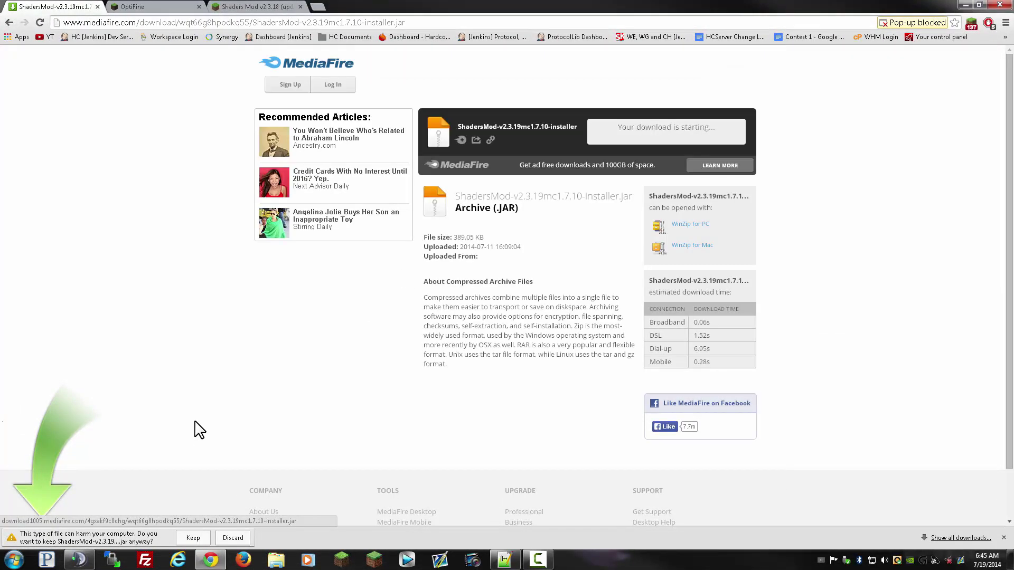
pyautogui.click(193, 538)
pyautogui.moveTo(442, 8); pyautogui.dragTo(714, 68)
pyautogui.moveTo(515, 445); pyautogui.dragTo(171, 98)
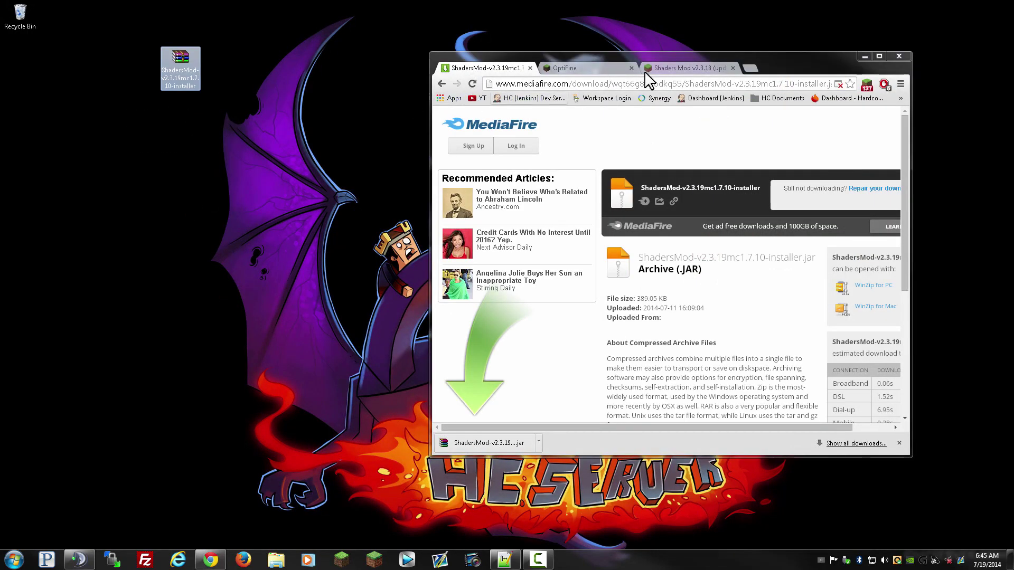
pyautogui.doubleClick(798, 68)
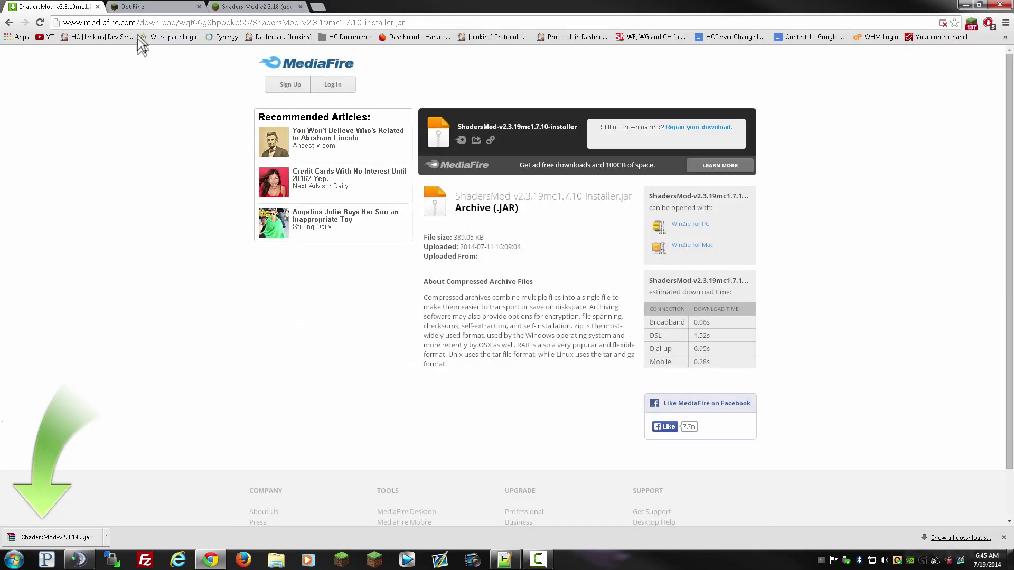
pyautogui.click(143, 7)
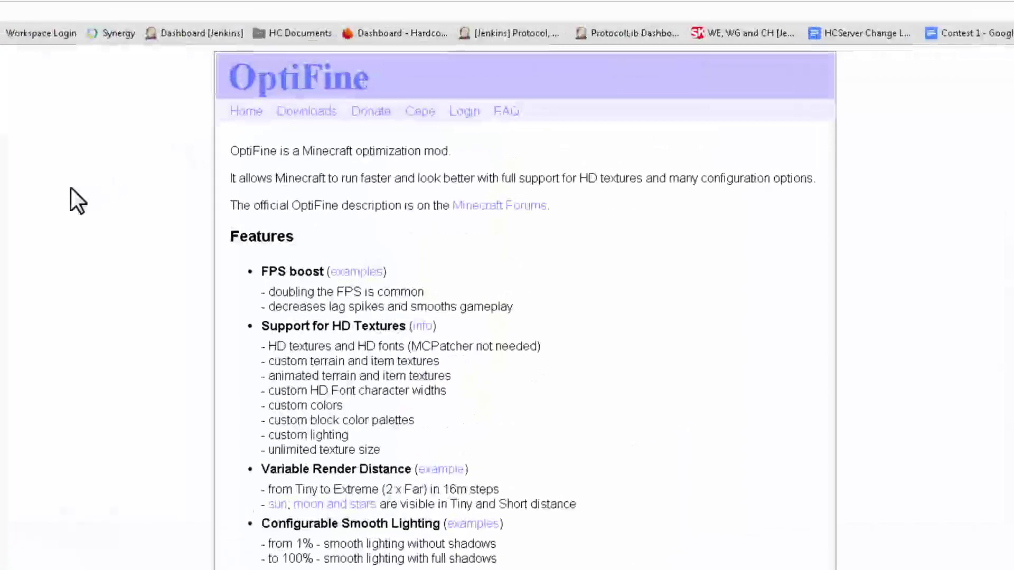
# - Pick OptiFine 1.7.10 HD U A4 from the OptiFine downloads list
pyautogui.click(279, 123)
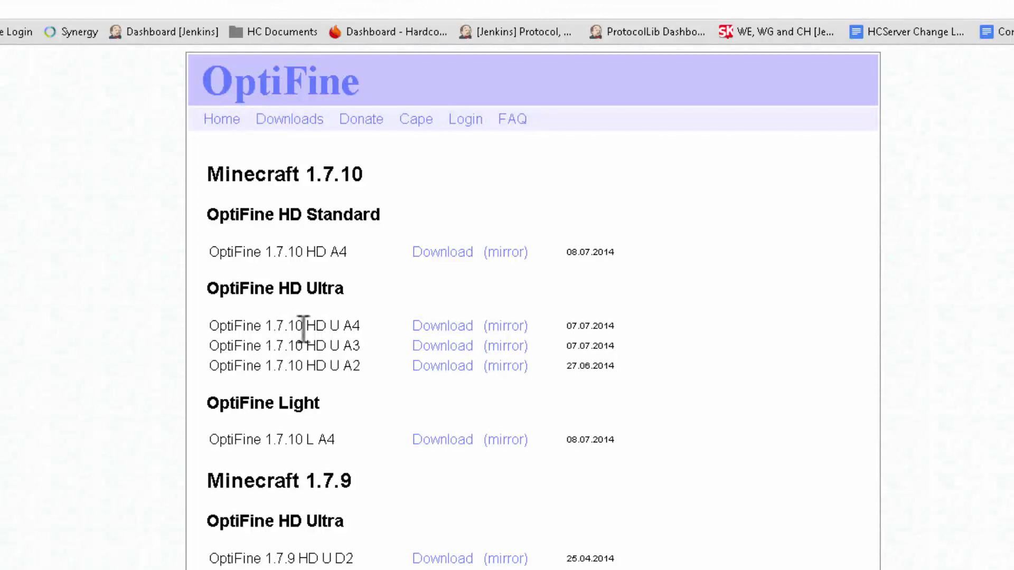
pyautogui.moveTo(309, 326); pyautogui.dragTo(369, 322)
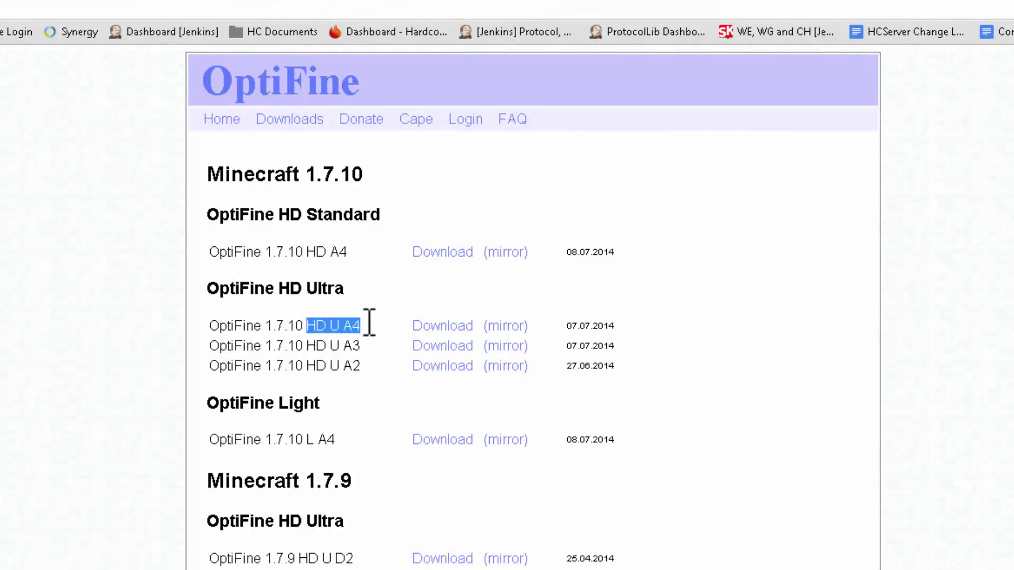
pyautogui.click(424, 325)
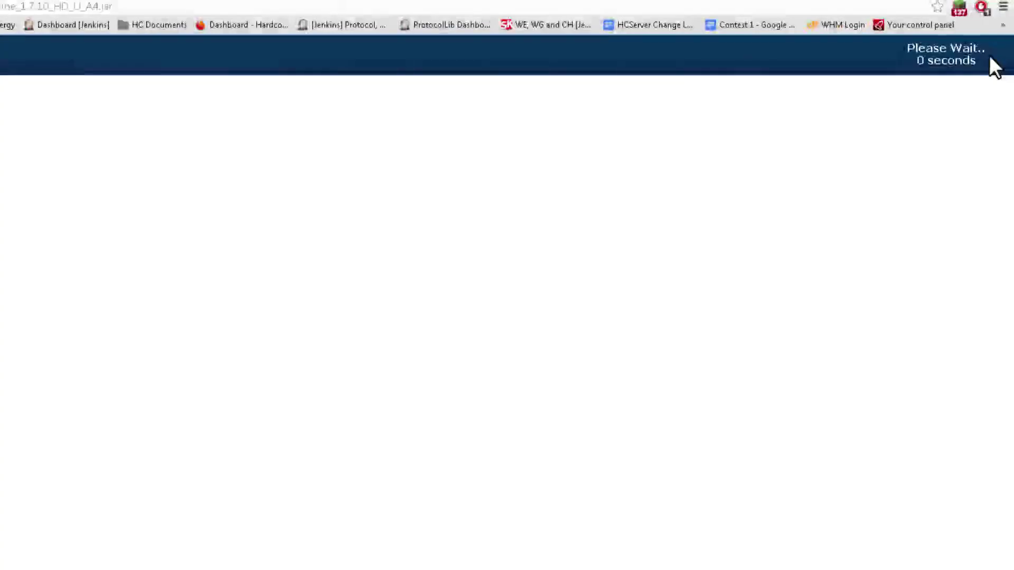
# - Download and keep OptiFine_1.7.10_HD_U_A4.jar, move it to the desktop, and return to the forum
pyautogui.click(935, 61)
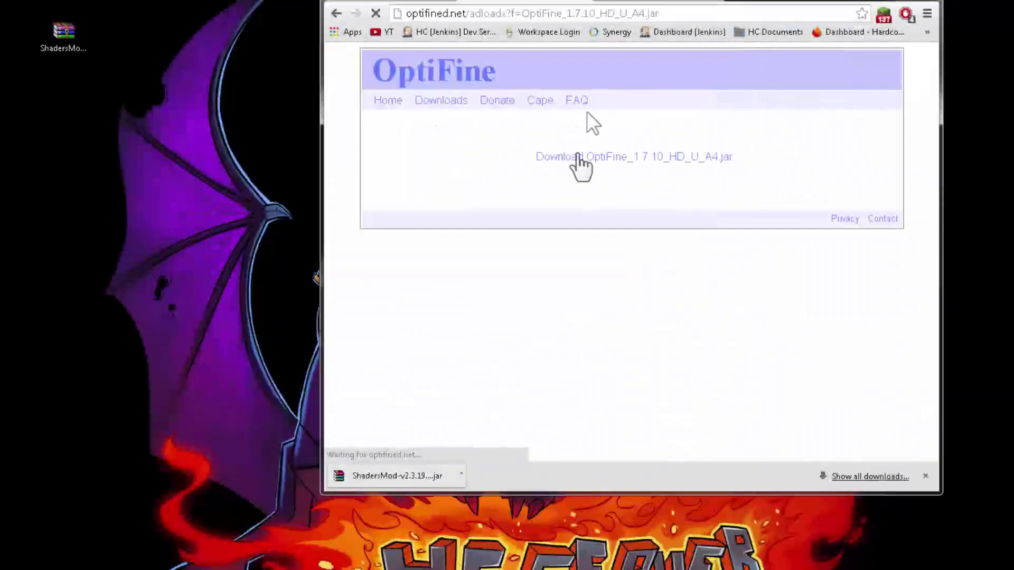
pyautogui.click(434, 130)
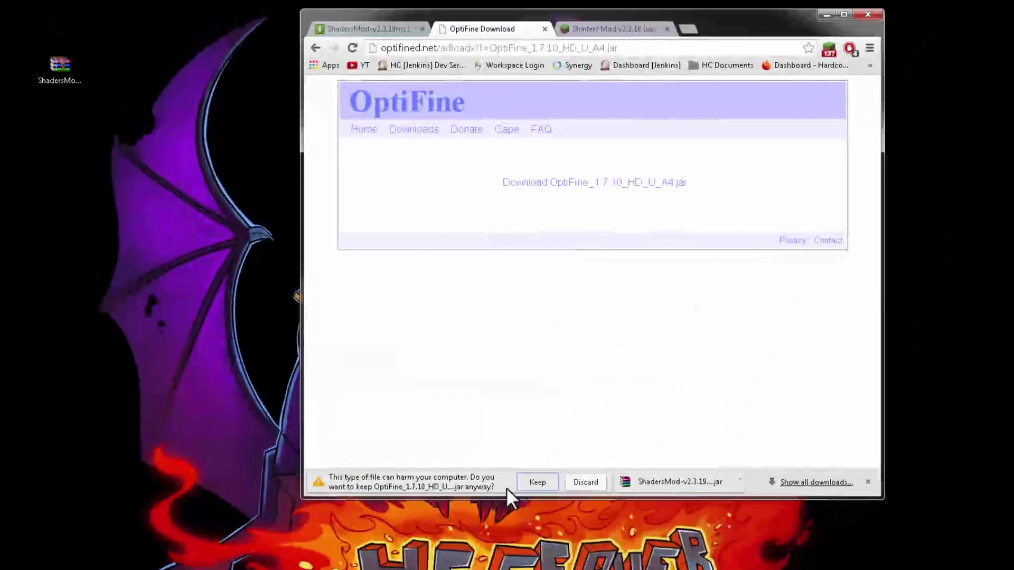
pyautogui.click(537, 483)
pyautogui.moveTo(380, 490); pyautogui.dragTo(117, 66)
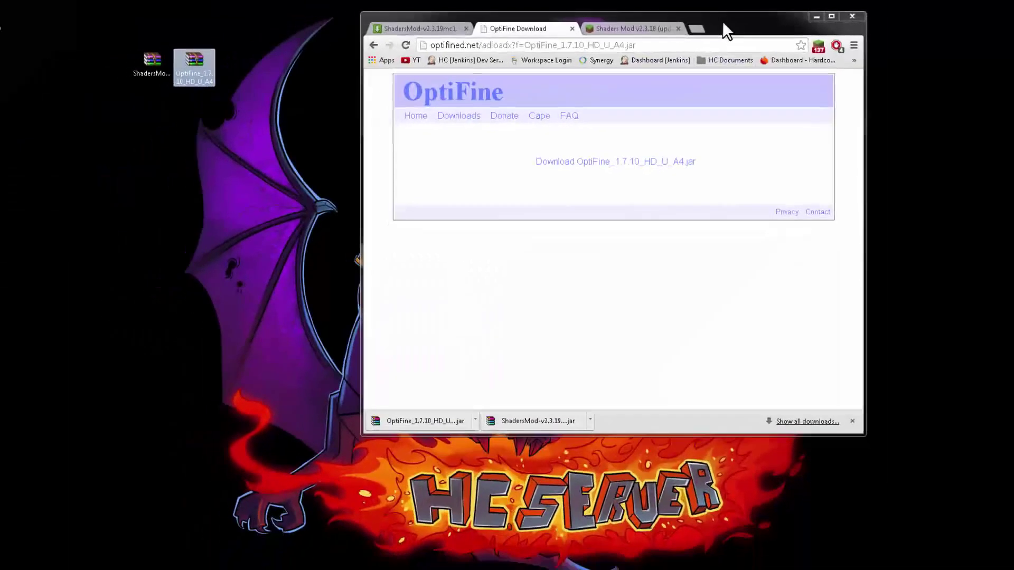
pyautogui.doubleClick(723, 28)
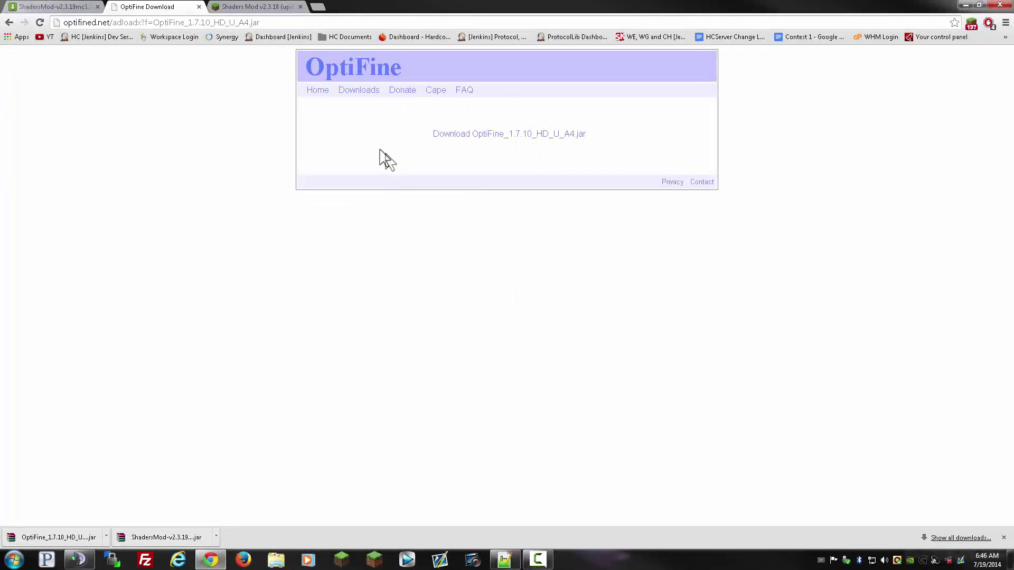
pyautogui.click(264, 8)
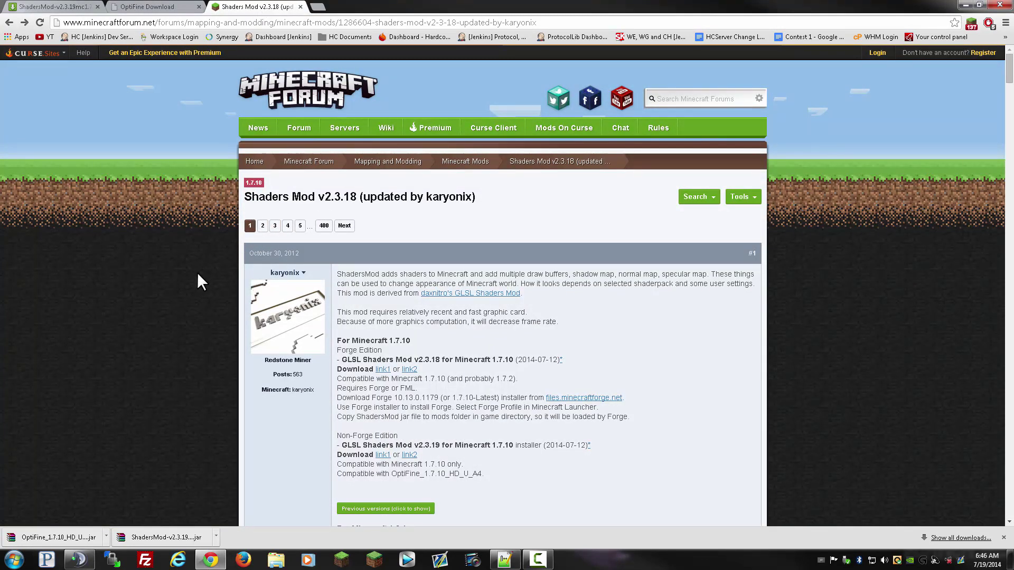
# - Find the Shaderpacks list and open the Sonic Ether's Unbelievable Shaders topic link
pyautogui.scroll(-10, 199, 274)
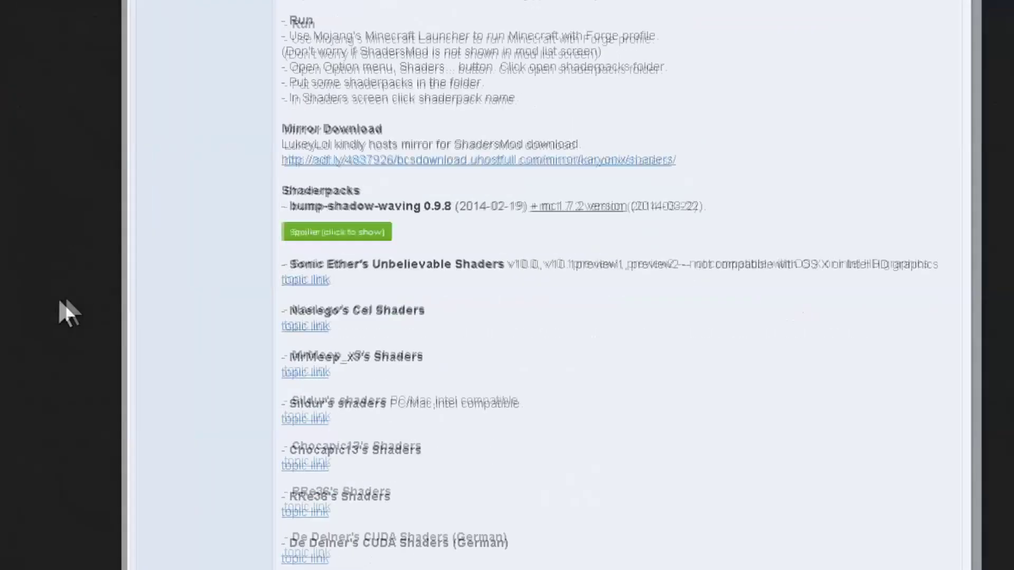
pyautogui.moveTo(257, 190); pyautogui.dragTo(341, 187)
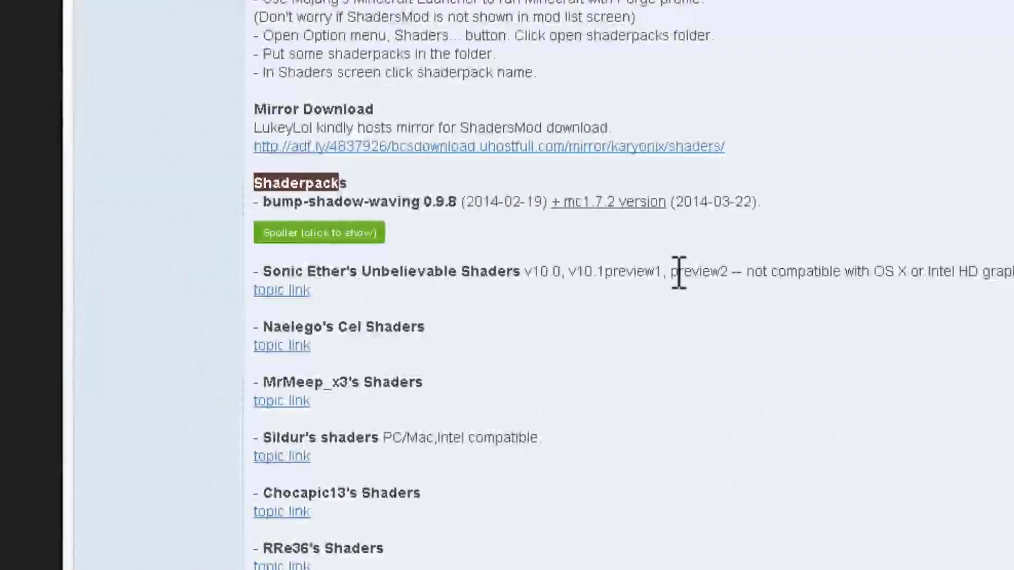
pyautogui.scroll(-4, 592, 293)
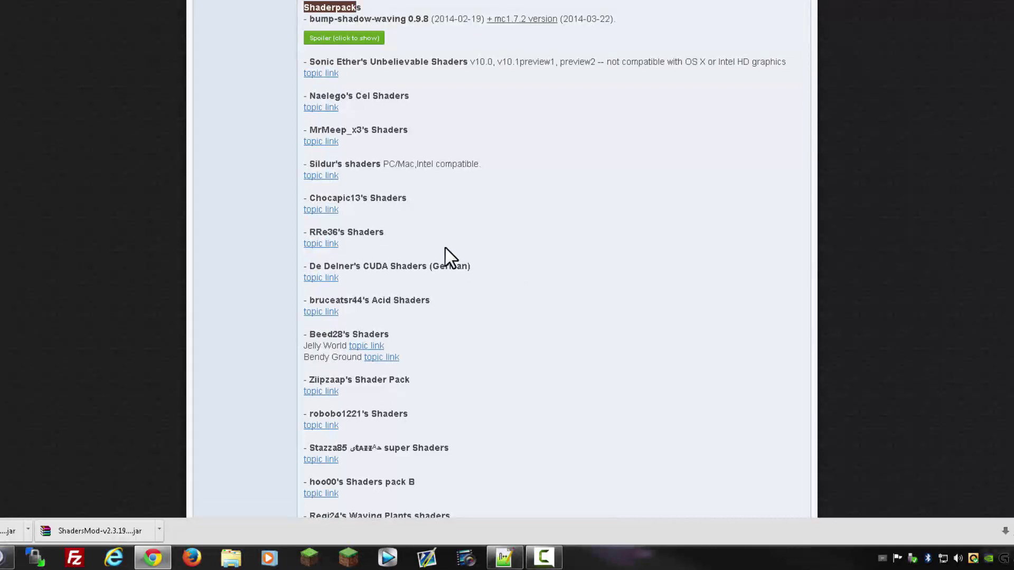
pyautogui.scroll(2, 440, 242)
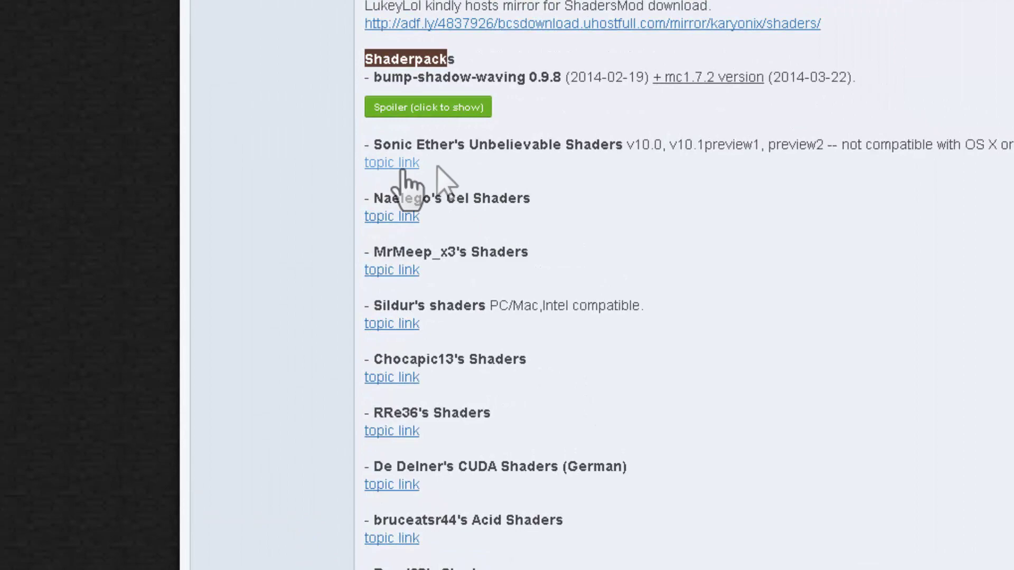
pyautogui.click(402, 164)
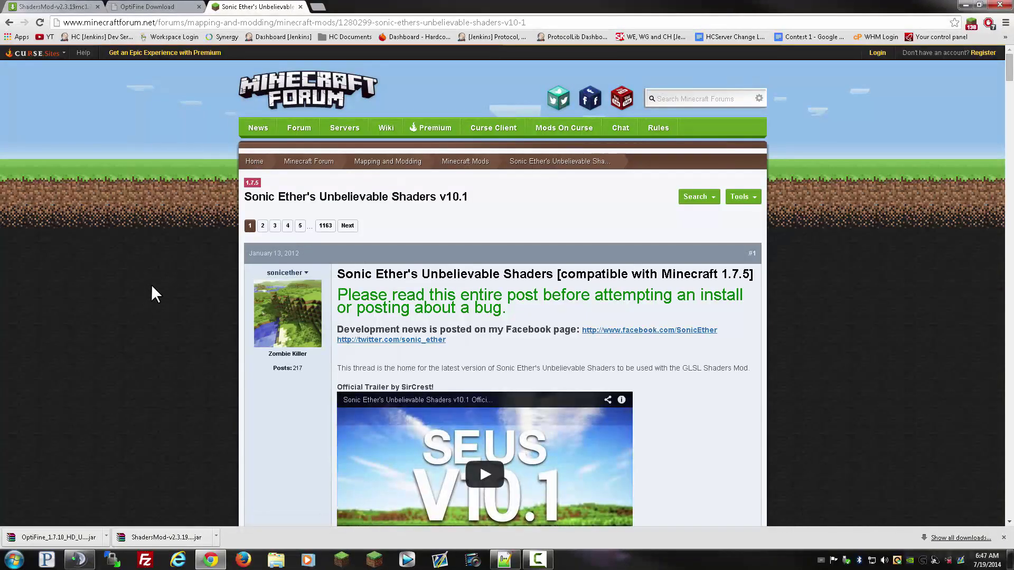
# - Scroll to the Downloads section and follow the SEUS v10.1 Ultra link through the ad page
pyautogui.scroll(-1, 150, 285)
pyautogui.scroll(-15, 150, 284)
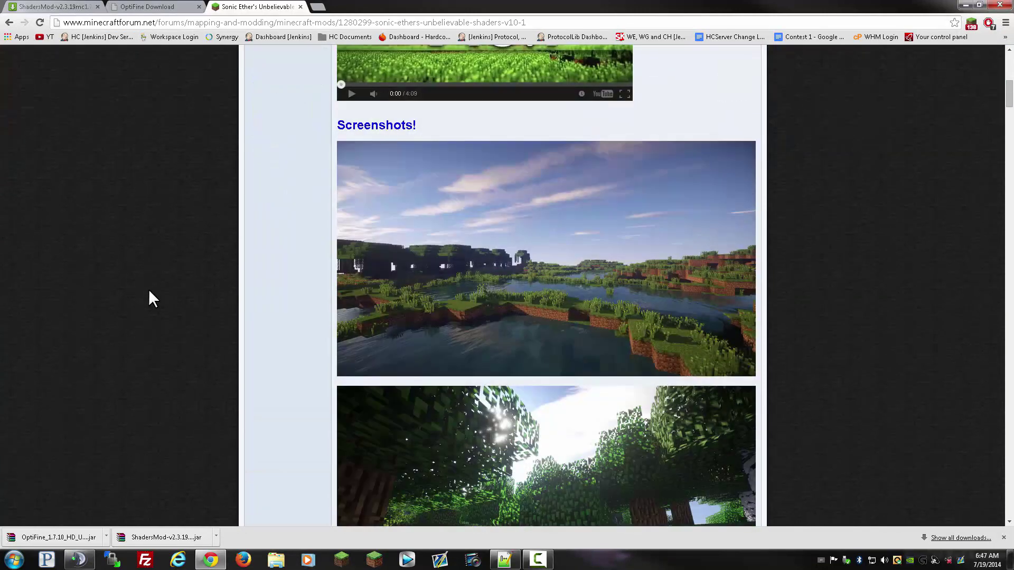
pyautogui.scroll(-10, 148, 292)
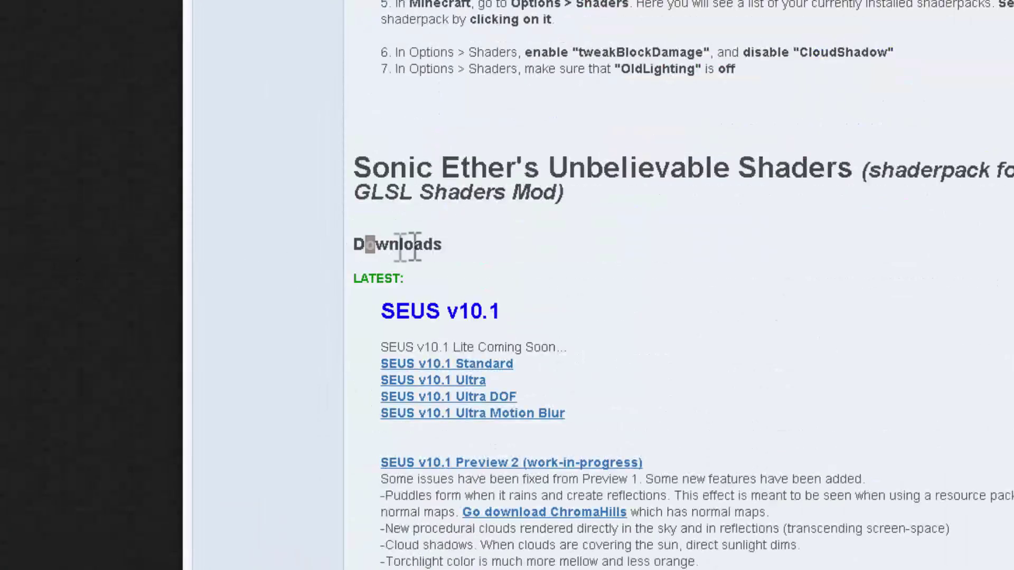
pyautogui.moveTo(364, 244); pyautogui.dragTo(449, 244)
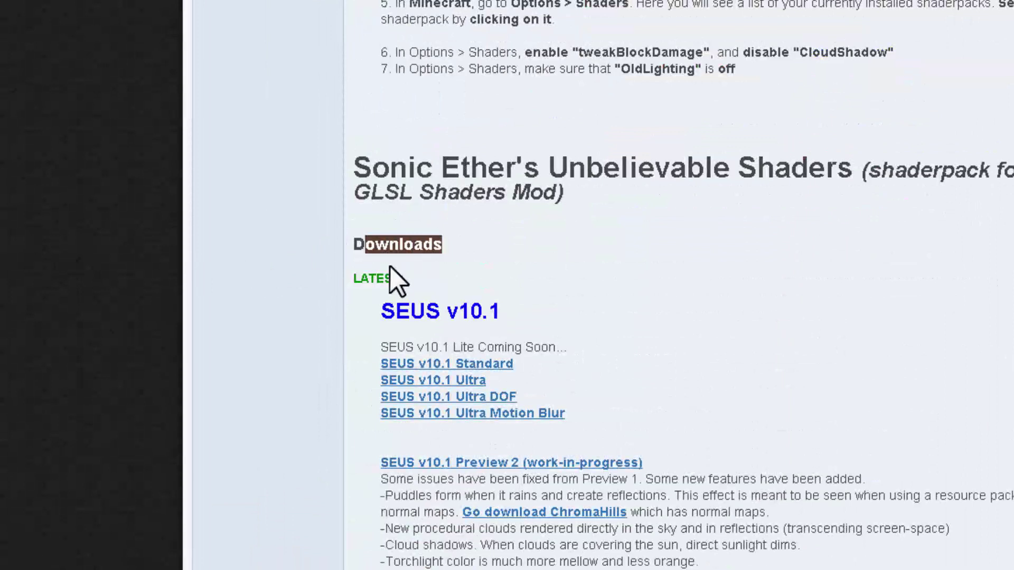
pyautogui.click(477, 381)
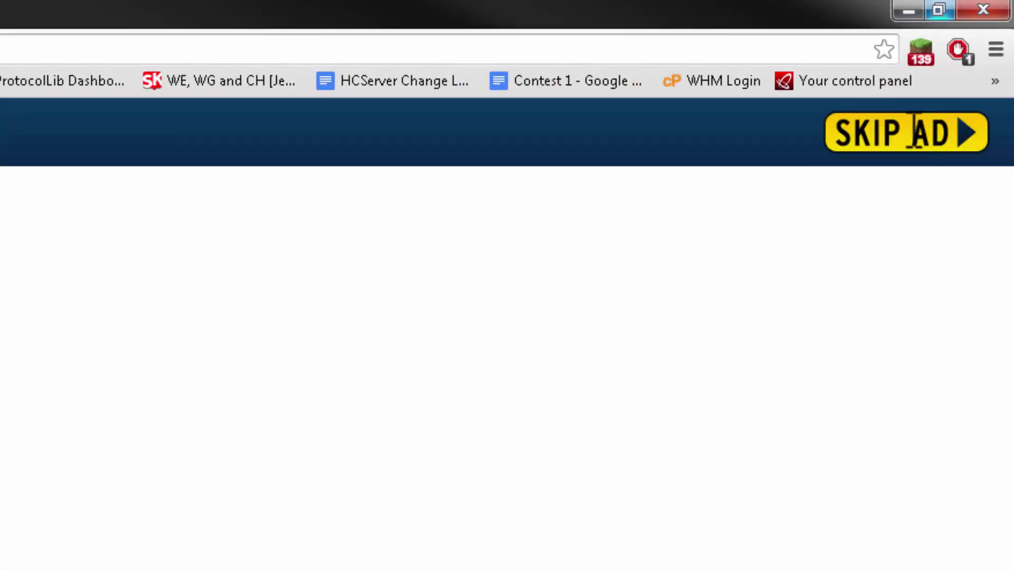
pyautogui.click(906, 132)
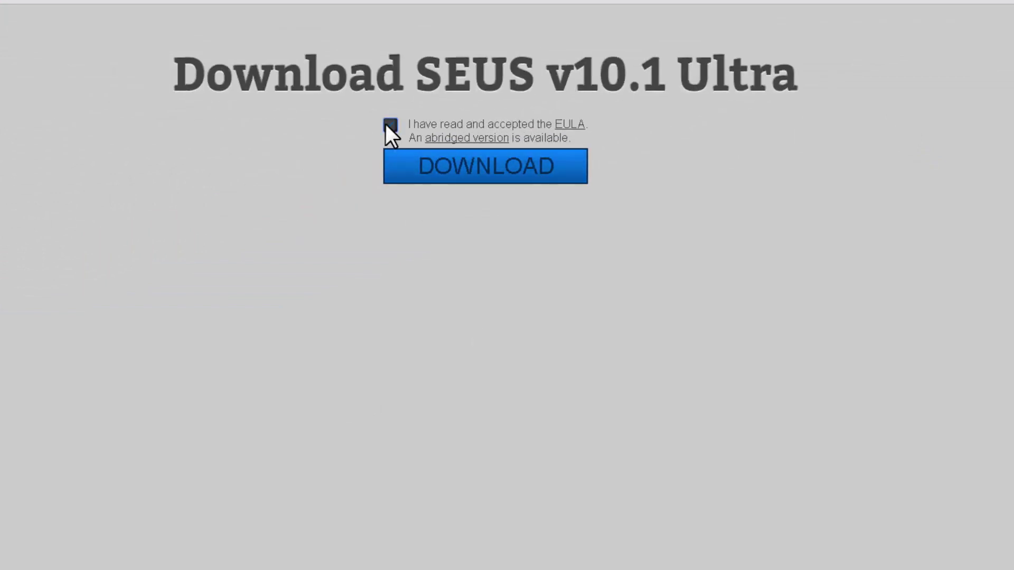
# - Accept the EULA, download SEUS-v10.1-Ultra.zip to the desktop, and minimize the browser
pyautogui.click(389, 126)
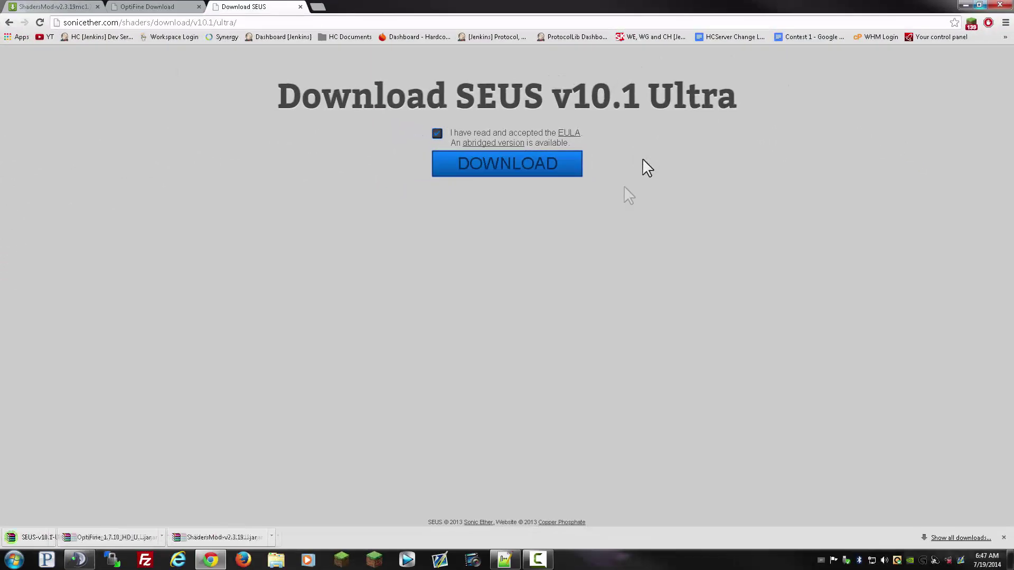
pyautogui.moveTo(426, 7); pyautogui.dragTo(699, 122)
pyautogui.moveTo(501, 502); pyautogui.dragTo(262, 74)
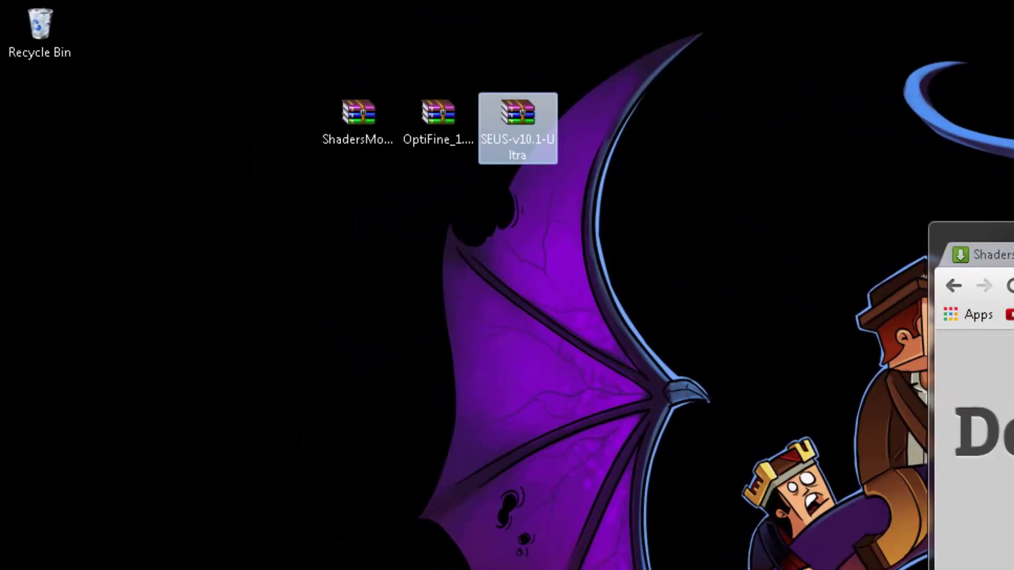
pyautogui.press('super+d')
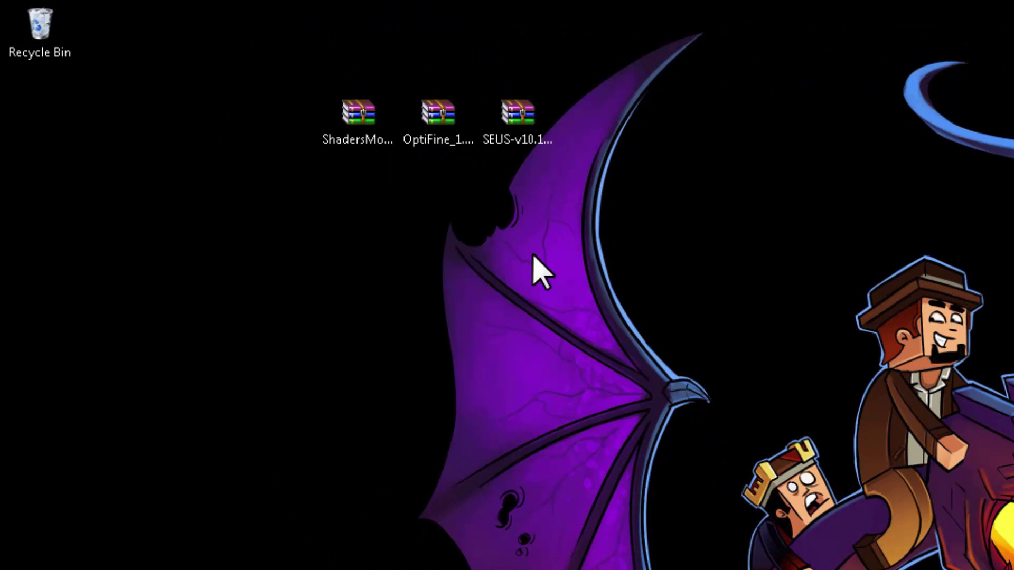
pyautogui.click(456, 141)
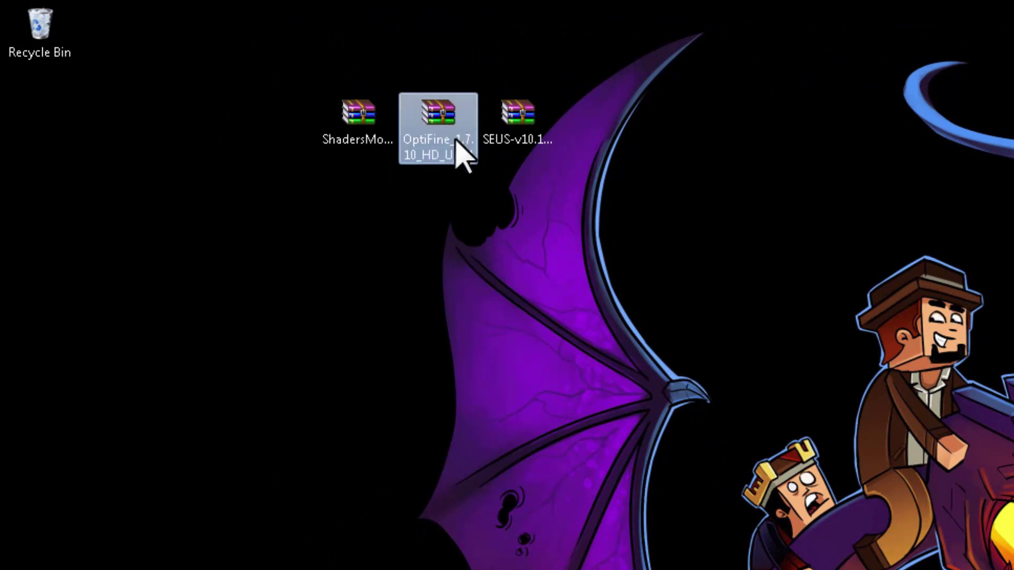
# - Run the OptiFine_1.7.10_HD_U_A4 jar on the desktop with Java
pyautogui.click(381, 145)
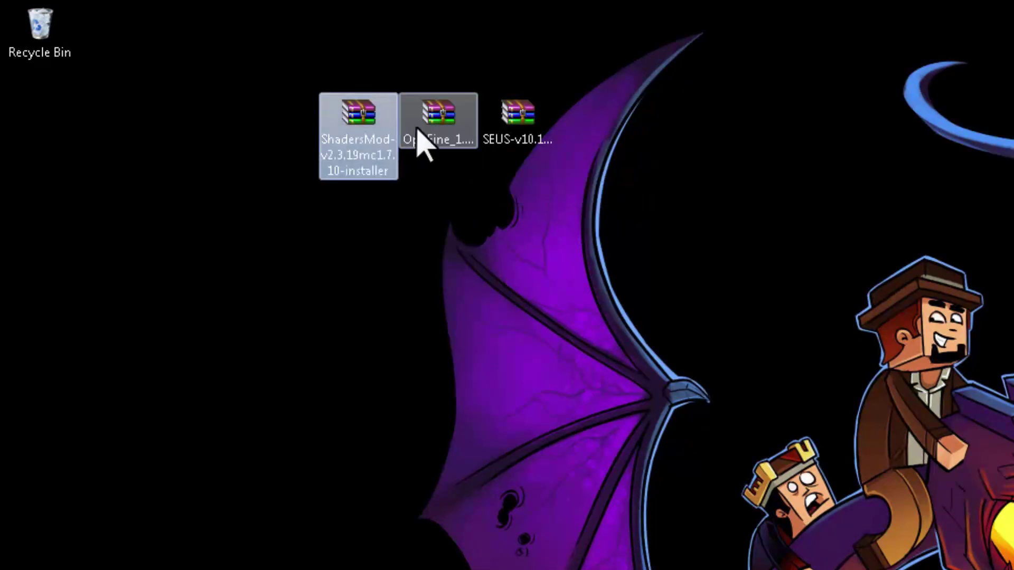
pyautogui.click(418, 133)
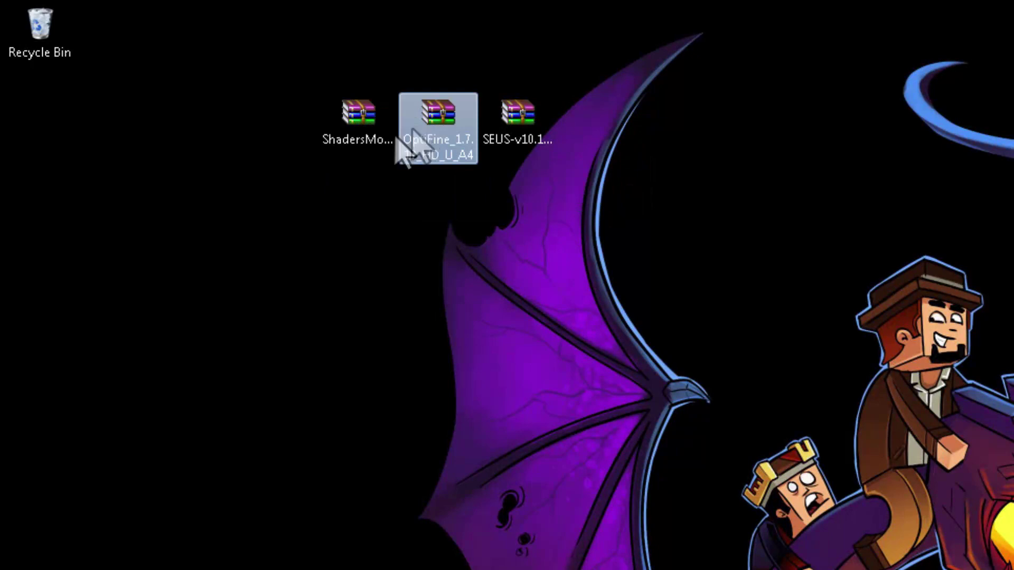
pyautogui.click(384, 157)
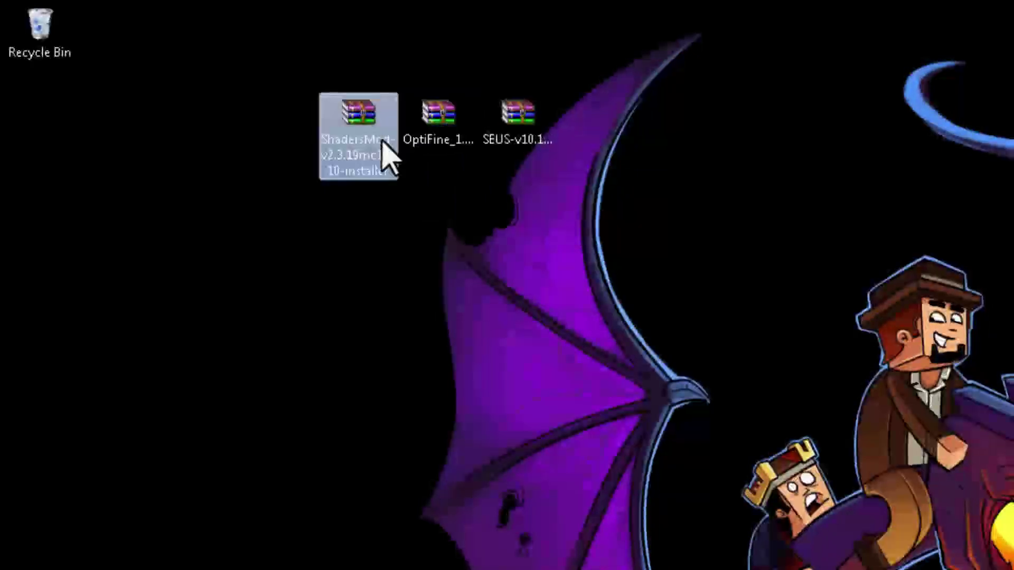
pyautogui.click(413, 135)
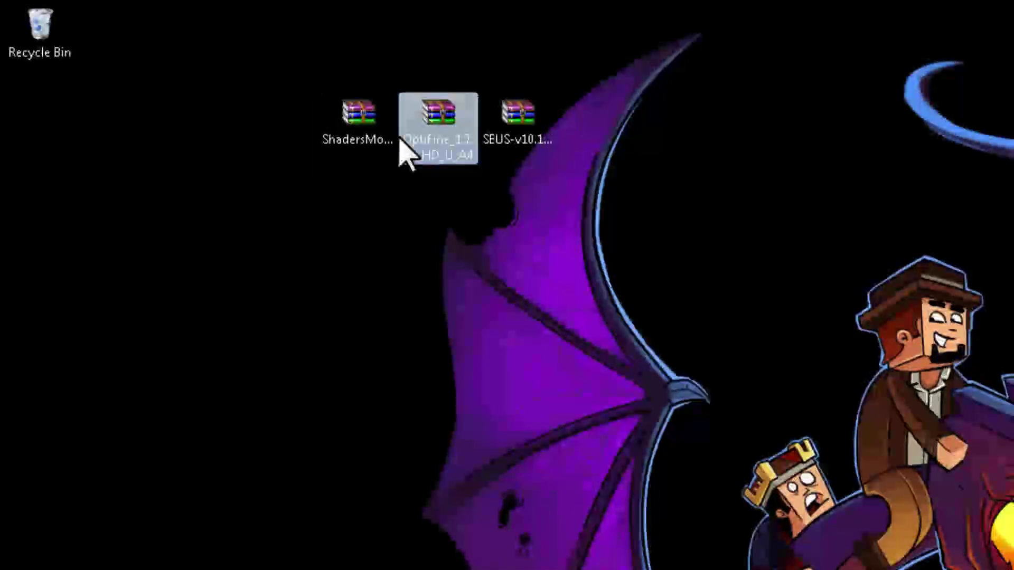
pyautogui.rightClick(447, 144)
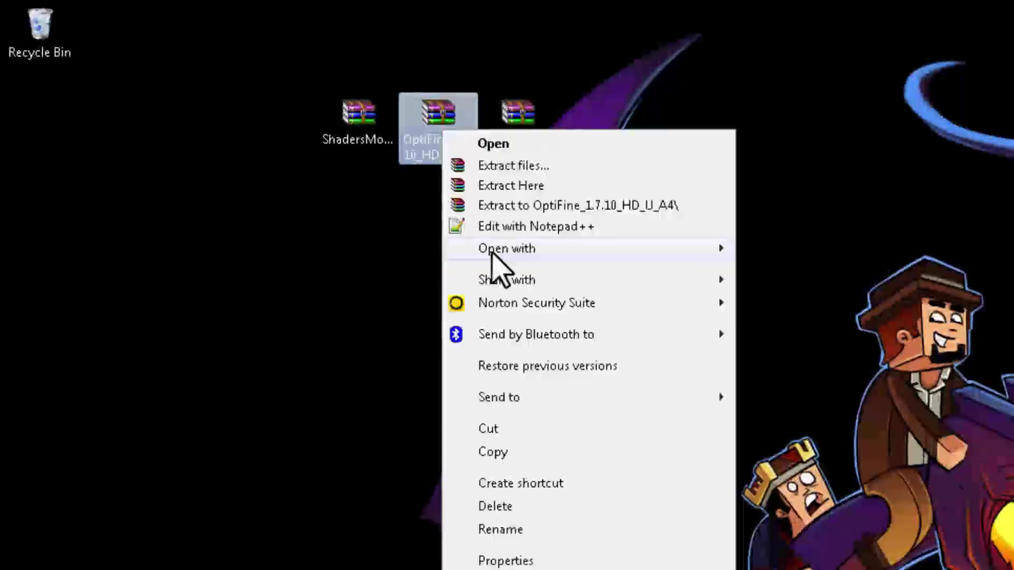
pyautogui.moveTo(492, 255)
pyautogui.click(754, 248)
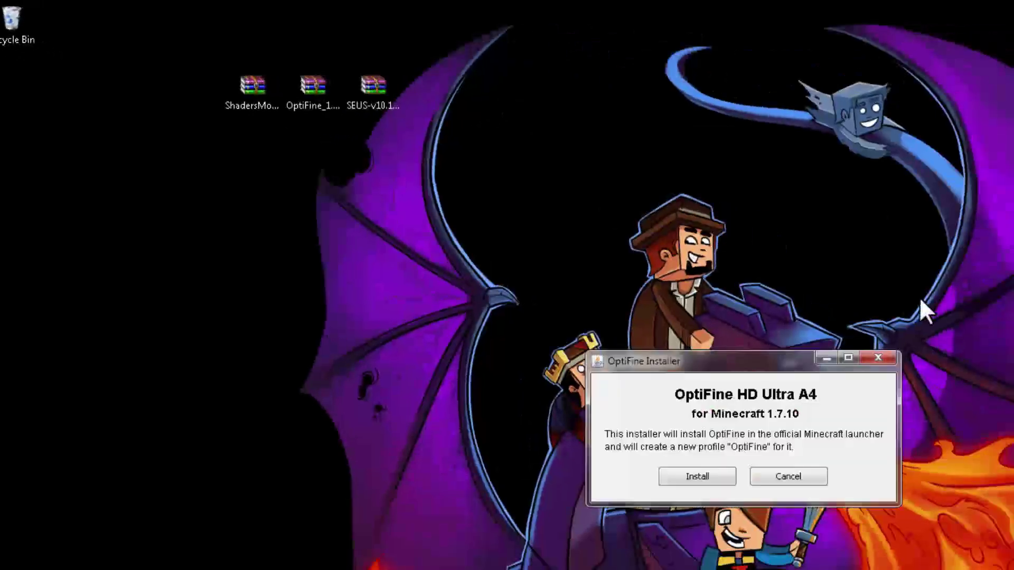
# - Install OptiFine HD Ultra A4 into the launcher and dismiss the success message
pyautogui.moveTo(770, 362); pyautogui.dragTo(347, 164)
pyautogui.click(299, 265)
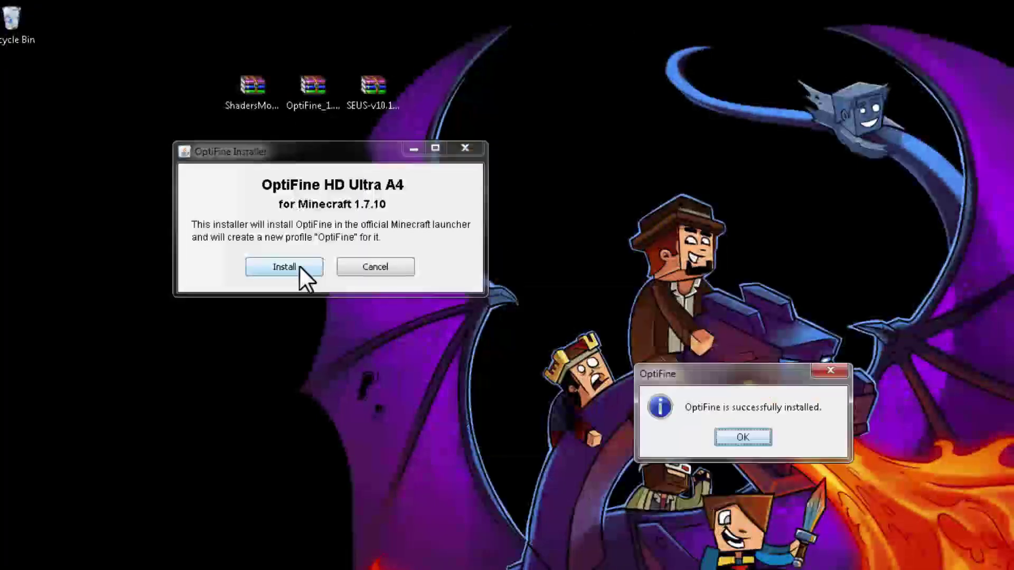
pyautogui.click(755, 437)
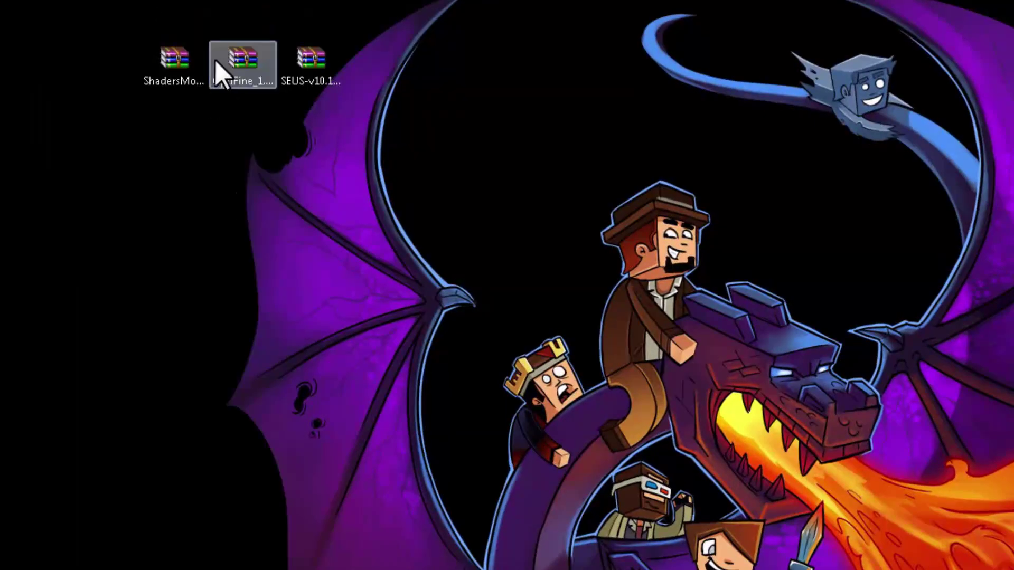
# - Run the ShadersMod 2.3.19 installer with Java, confirm installation, and close the result summary
pyautogui.rightClick(179, 79)
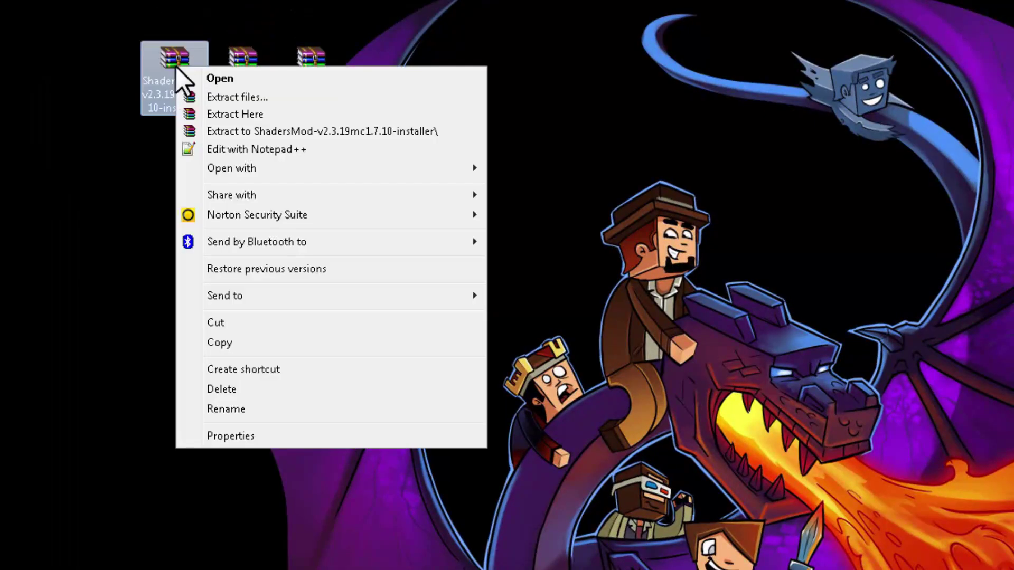
pyautogui.moveTo(366, 168)
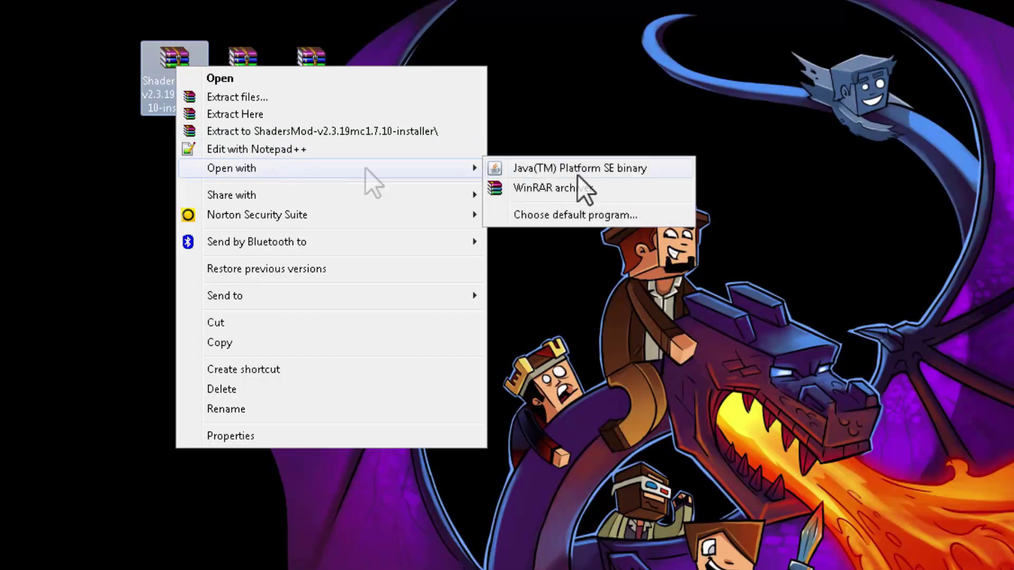
pyautogui.click(581, 188)
pyautogui.moveTo(336, 298); pyautogui.dragTo(158, 219)
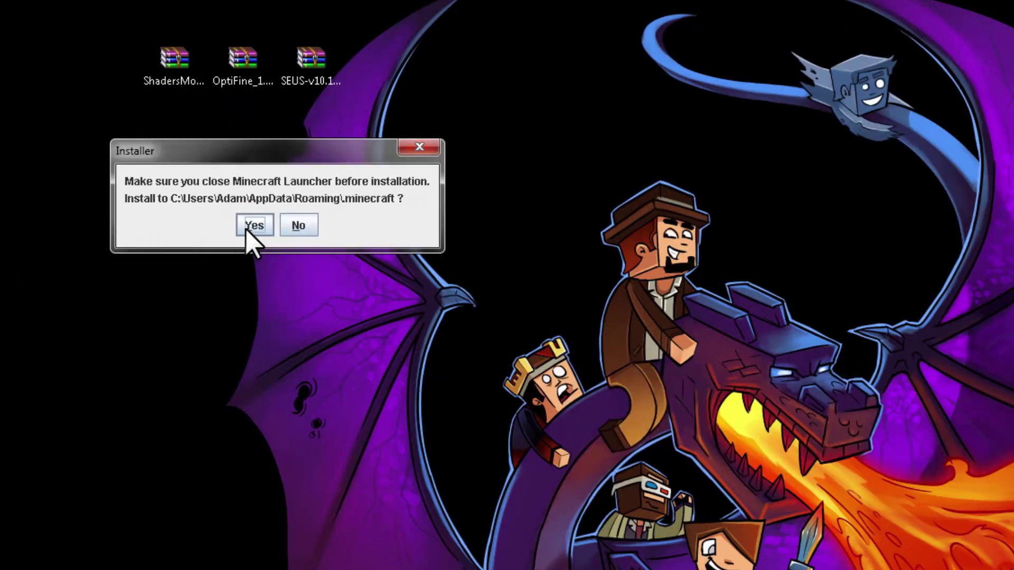
pyautogui.click(249, 230)
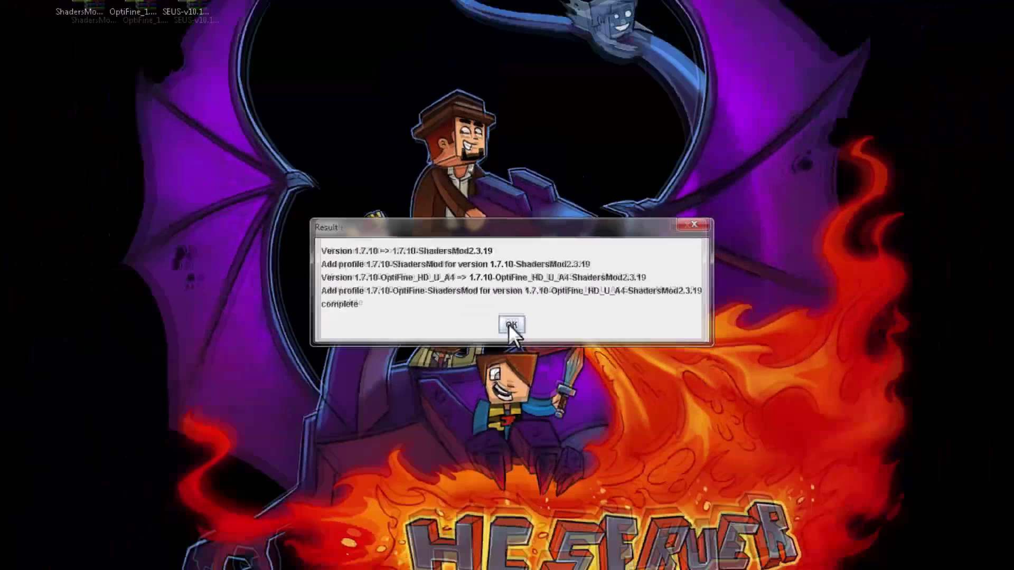
pyautogui.click(511, 324)
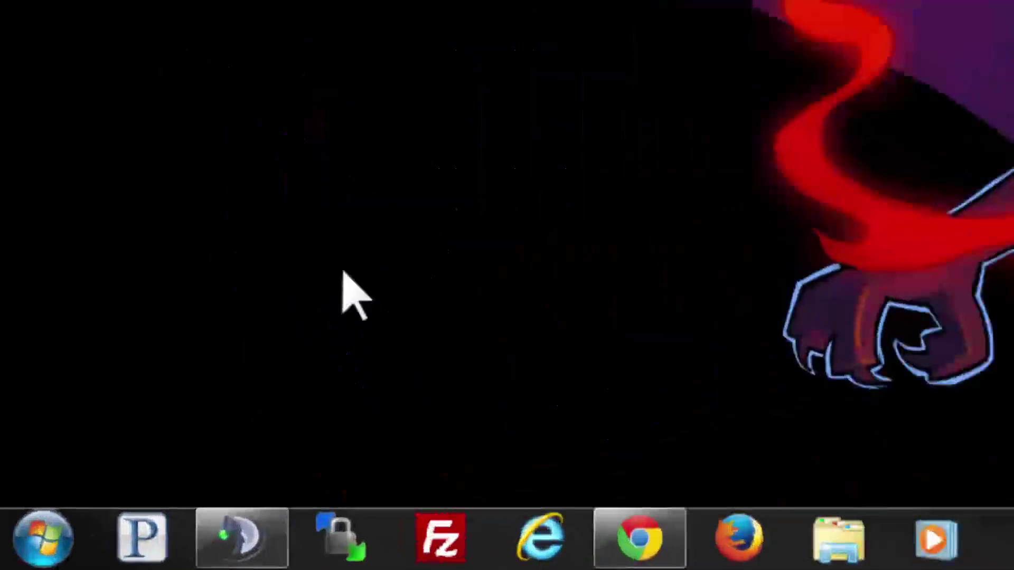
# - Open %appdata% from the Start menu and enter the .minecraft folder
pyautogui.click(36, 518)
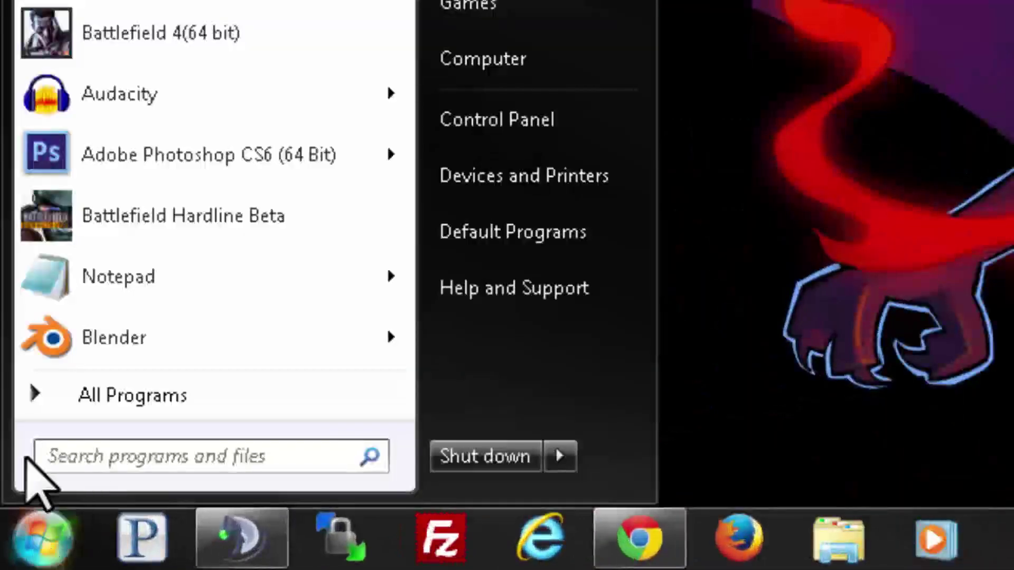
pyautogui.write('%a')
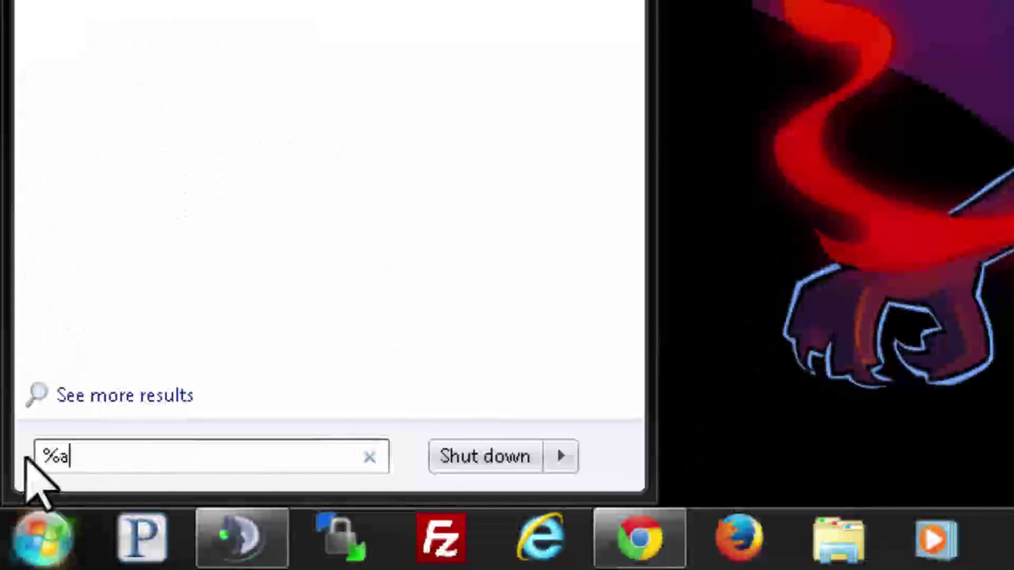
pyautogui.write('ppdata')
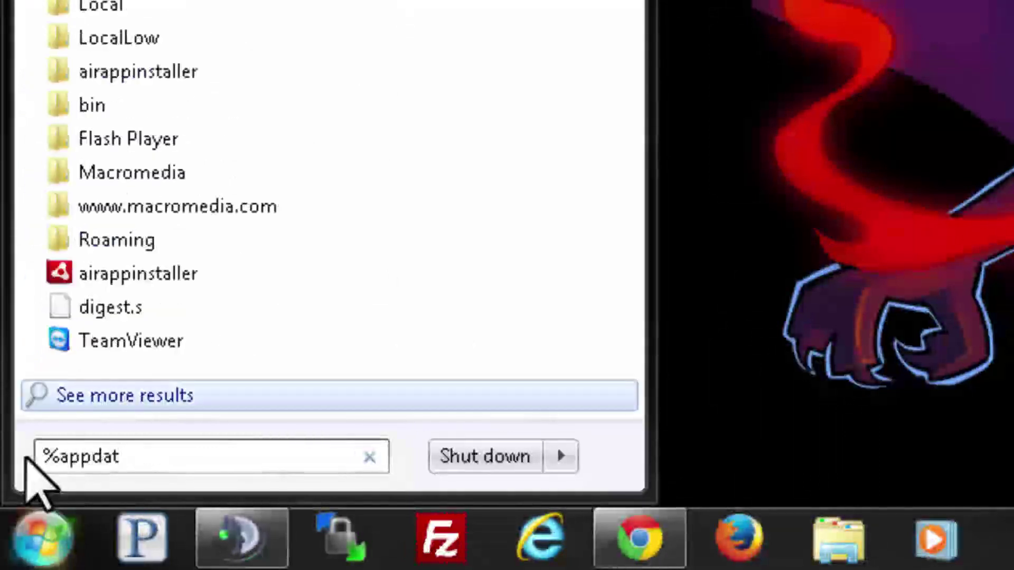
pyautogui.write('%')
pyautogui.press('Return')
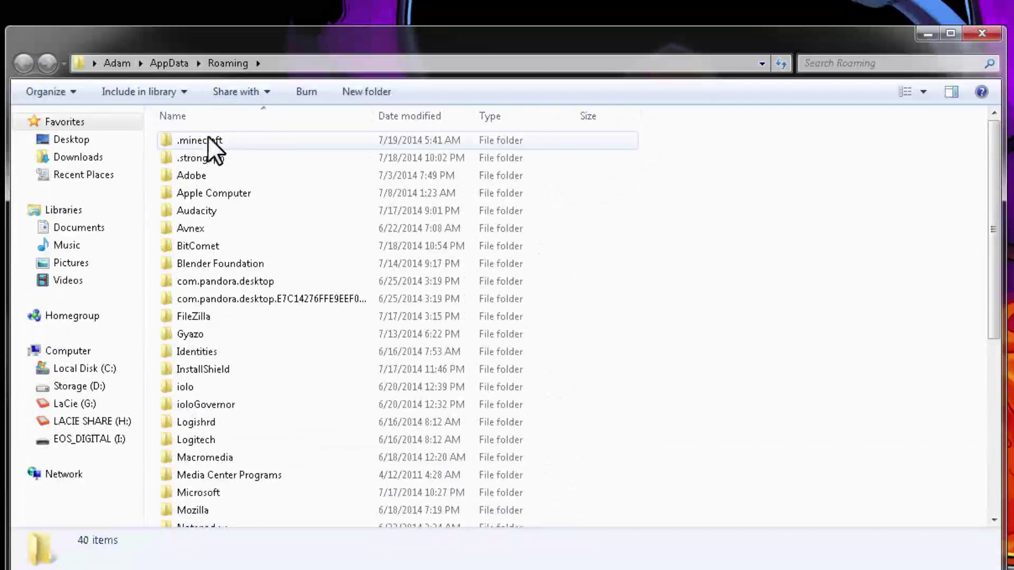
pyautogui.doubleClick(224, 139)
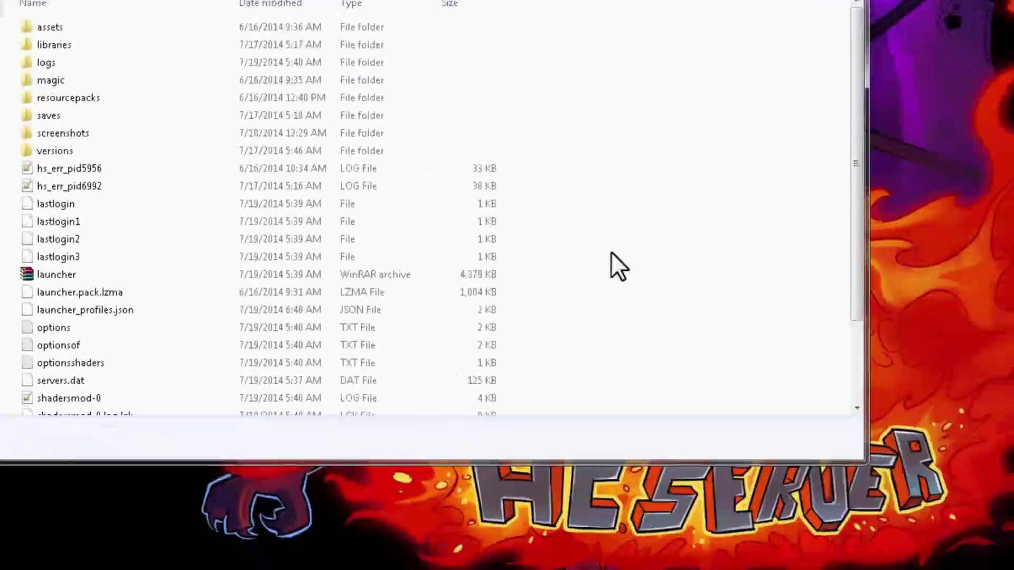
pyautogui.rightClick(740, 366)
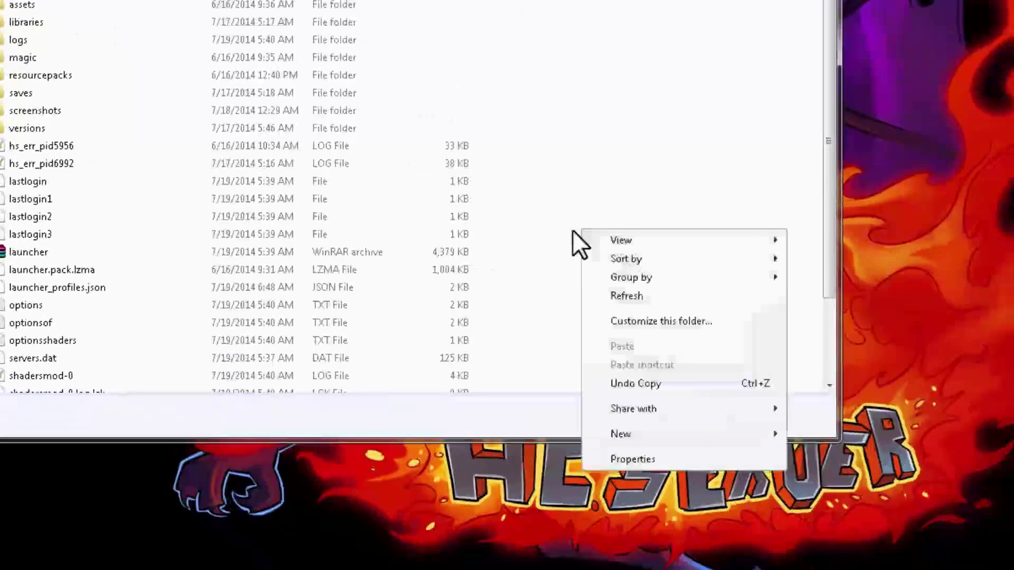
# - Create a new folder named 'shaderpacks' in .minecraft
pyautogui.rightClick(534, 205)
pyautogui.moveTo(637, 408)
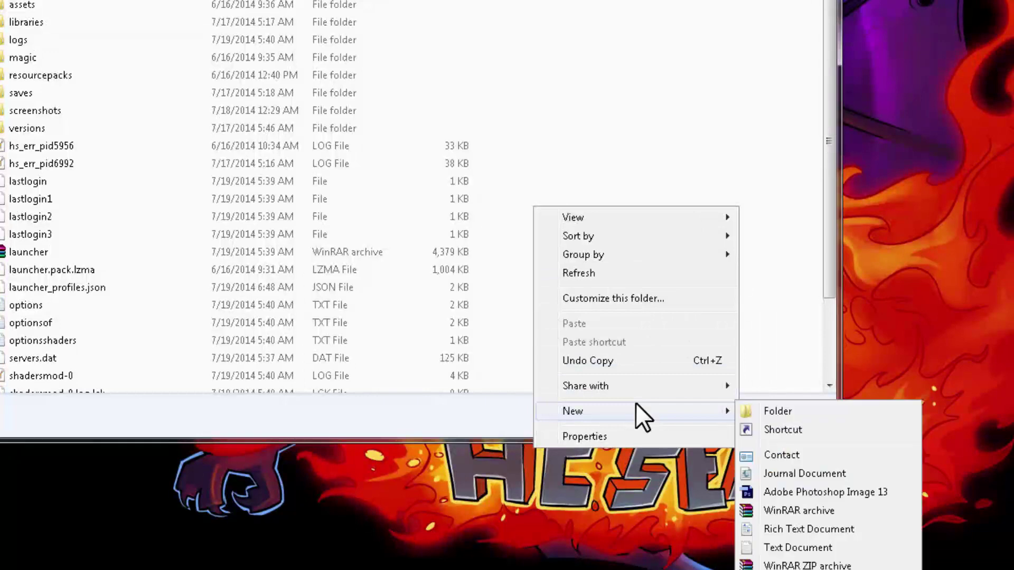
pyautogui.click(777, 404)
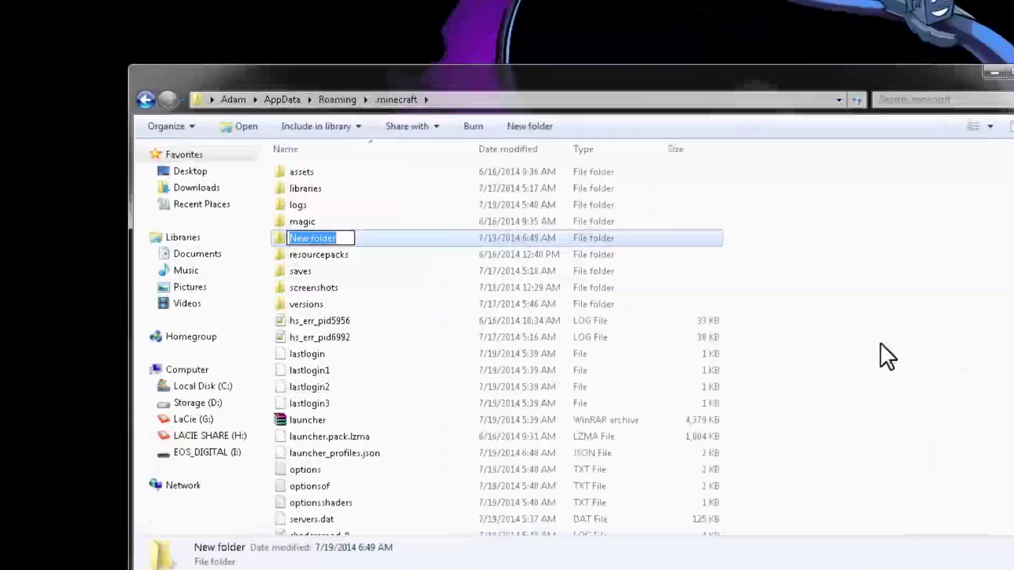
pyautogui.write('shader')
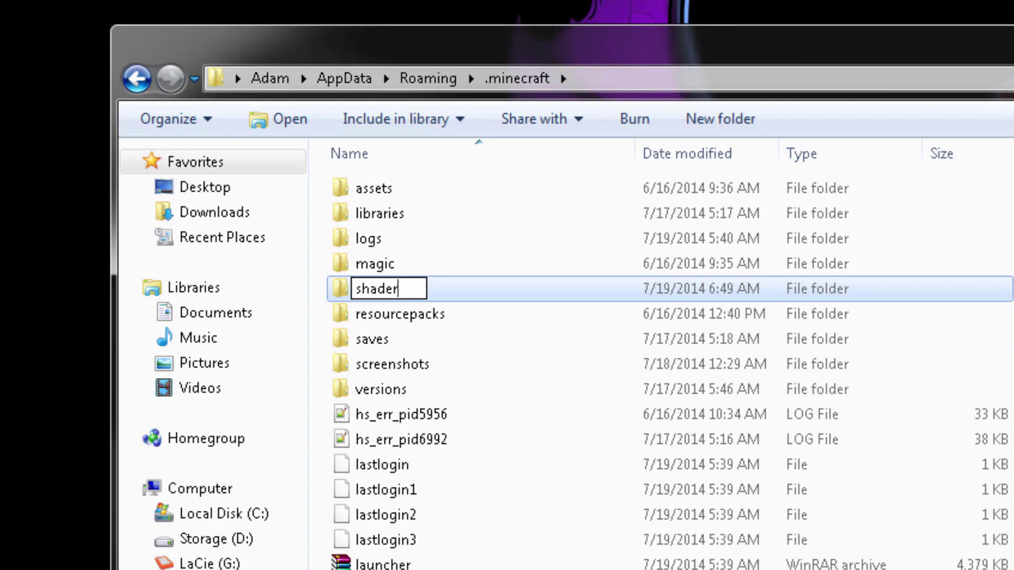
pyautogui.write('packs')
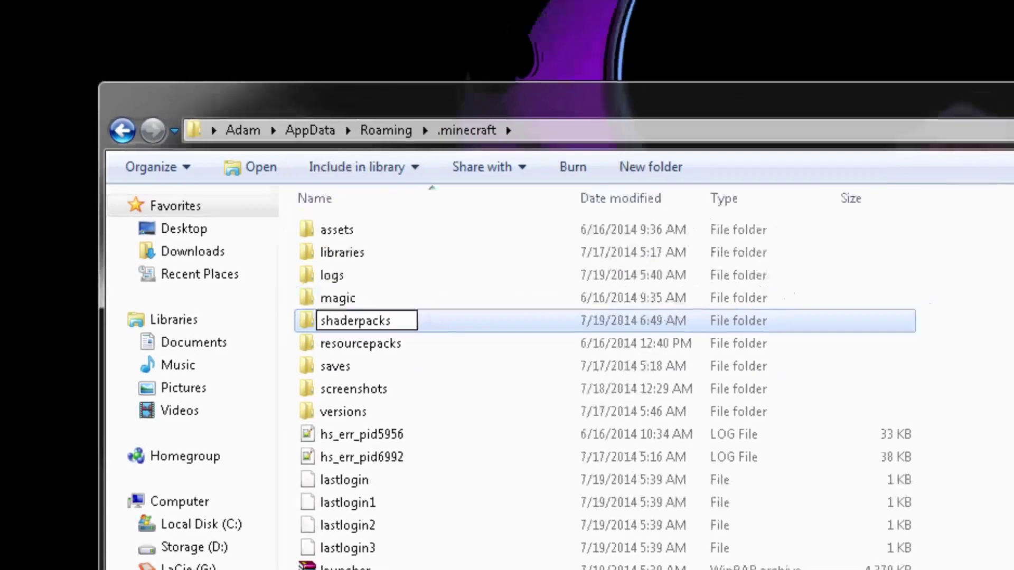
pyautogui.press('Return')
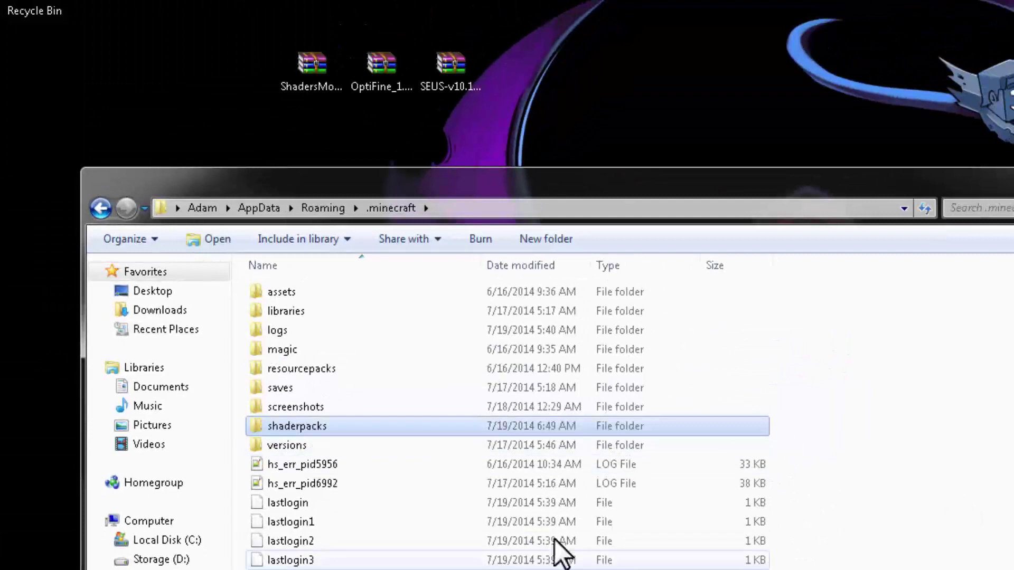
# - Move the SEUS-v10.1-Ultra archive from the desktop into shaderpacks, check it's there, and close the folder
pyautogui.click(447, 66)
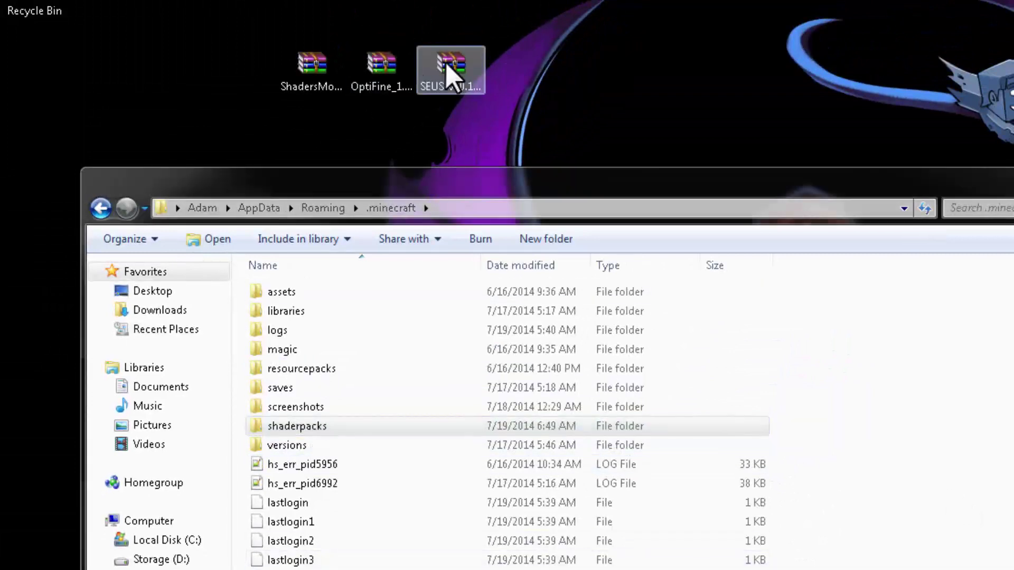
pyautogui.moveTo(447, 66); pyautogui.dragTo(305, 422)
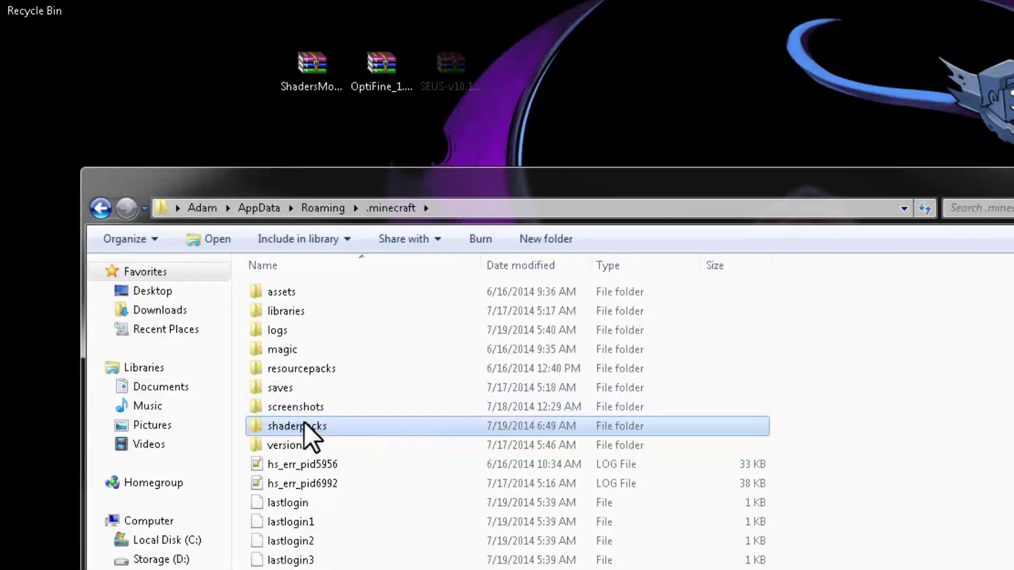
pyautogui.doubleClick(303, 426)
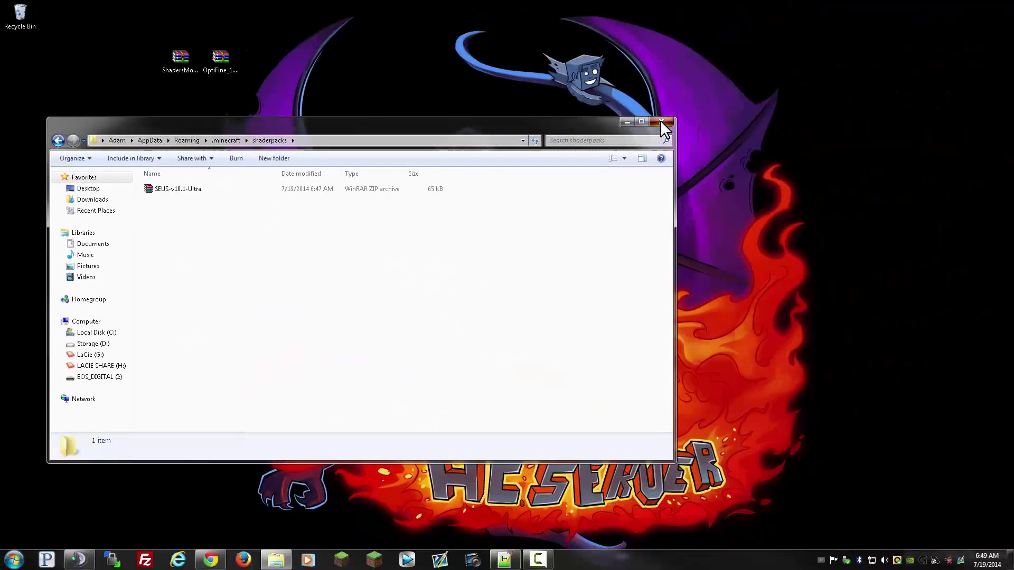
pyautogui.click(854, 143)
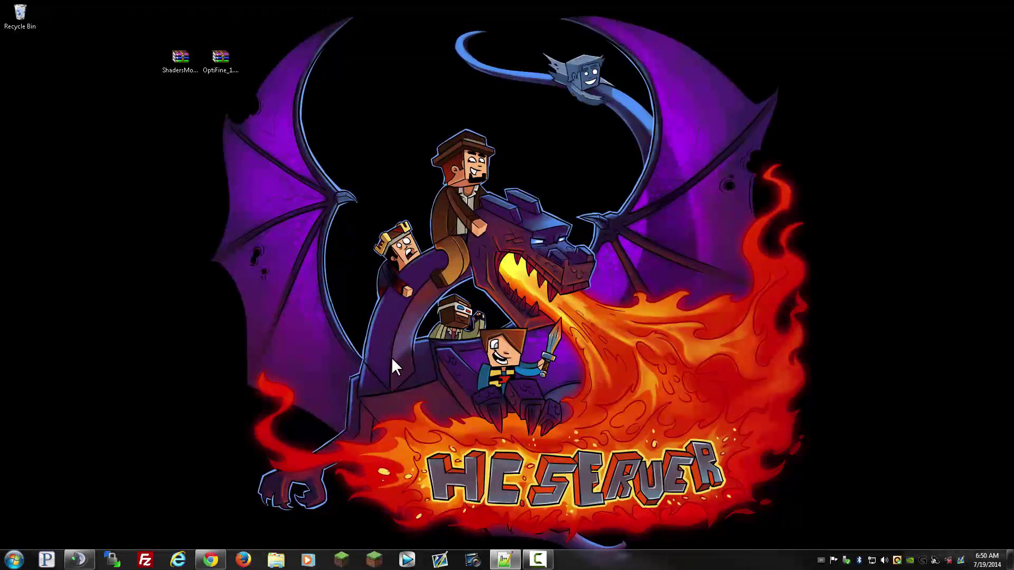
# - Launch Minecraft from the Minecraft Launcher using the 1.7.10-OptiFine-ShadersMod profile
pyautogui.click(374, 559)
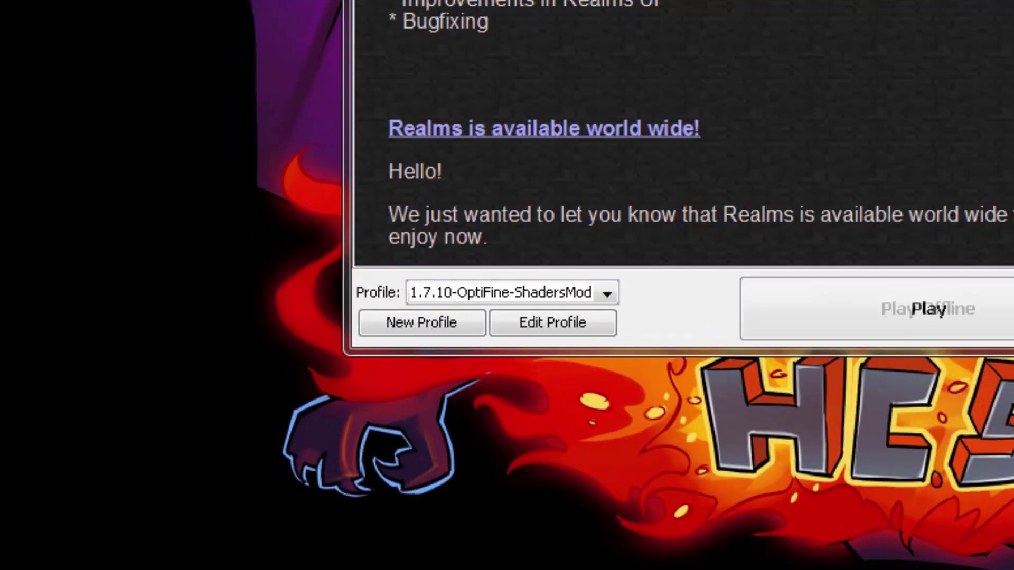
pyautogui.click(587, 292)
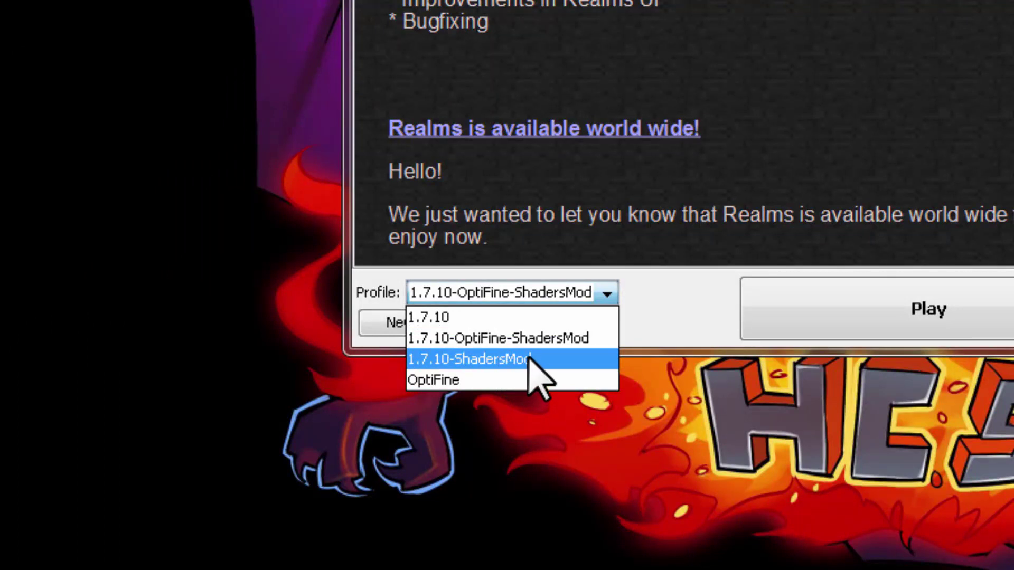
pyautogui.click(498, 343)
pyautogui.click(781, 317)
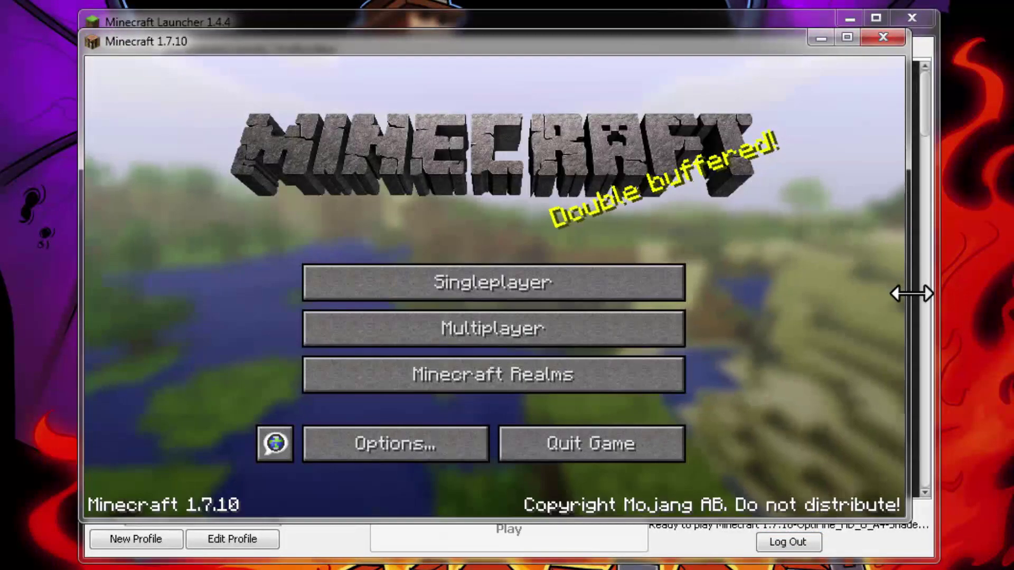
# - Load Tutorial World from Singleplayer, enable the SEUS-v10.1-Ultra.zip shader pack, and return to the world
pyautogui.click(660, 295)
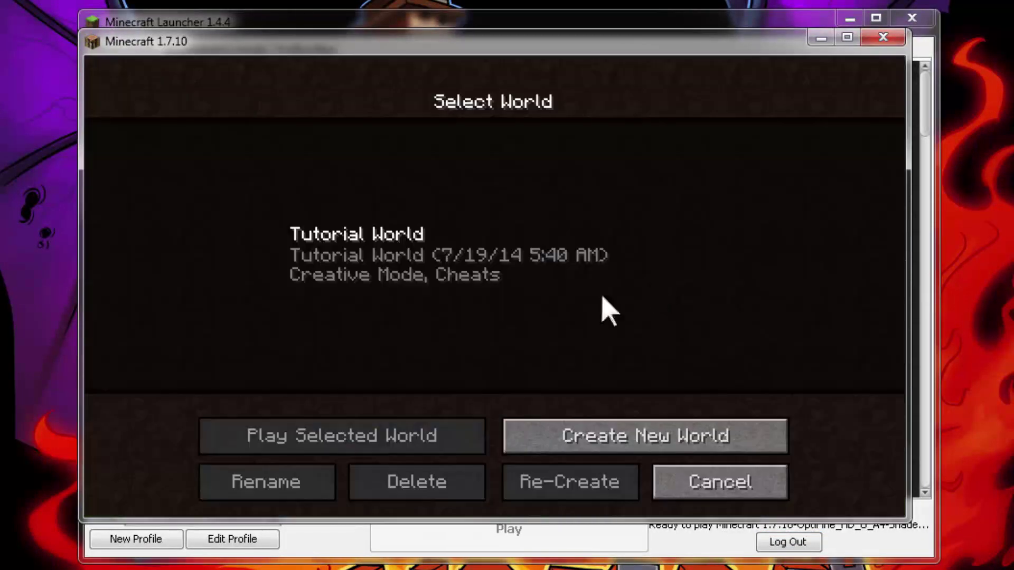
pyautogui.doubleClick(461, 257)
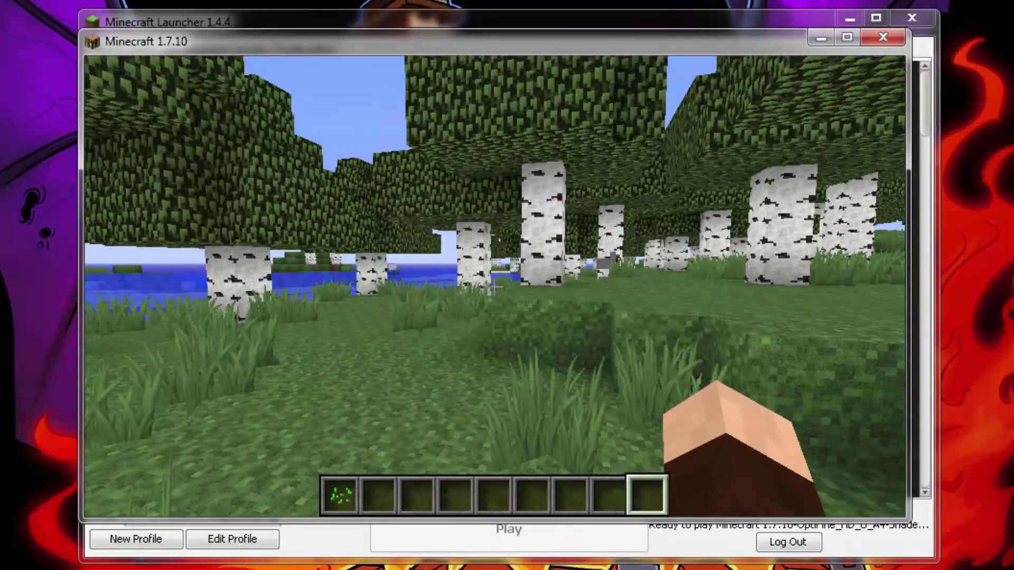
pyautogui.press('Escape')
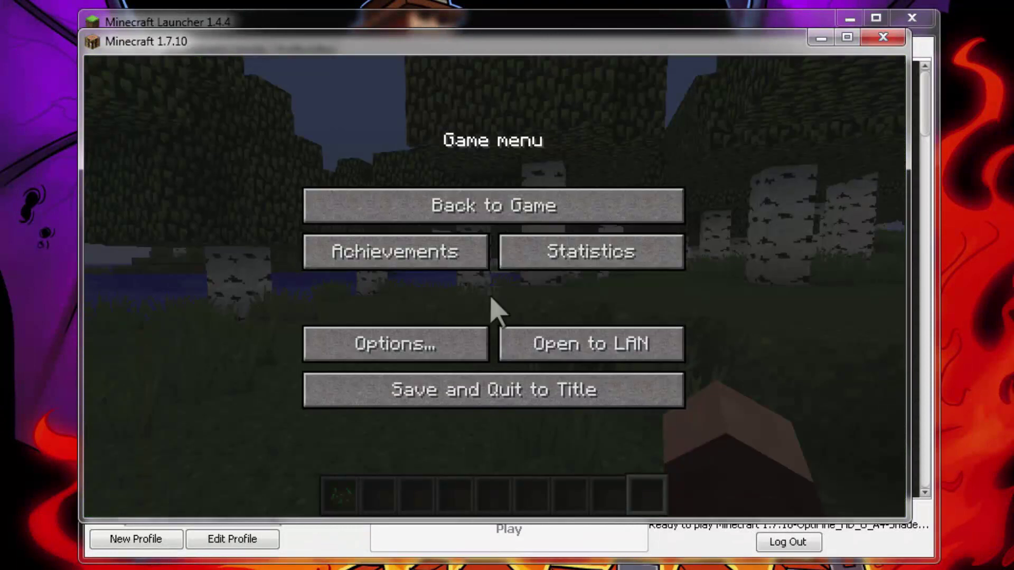
pyautogui.click(443, 346)
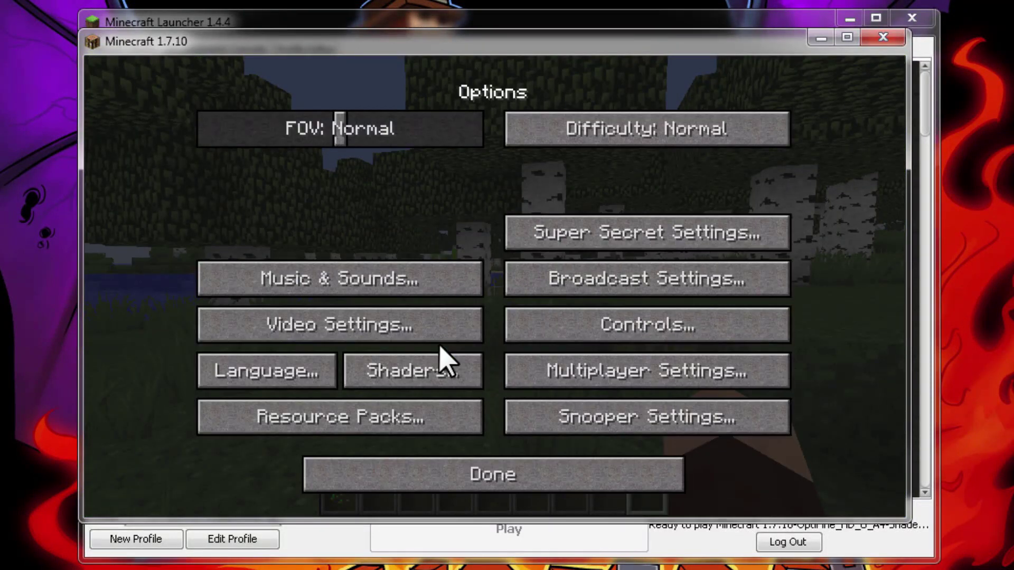
pyautogui.click(436, 377)
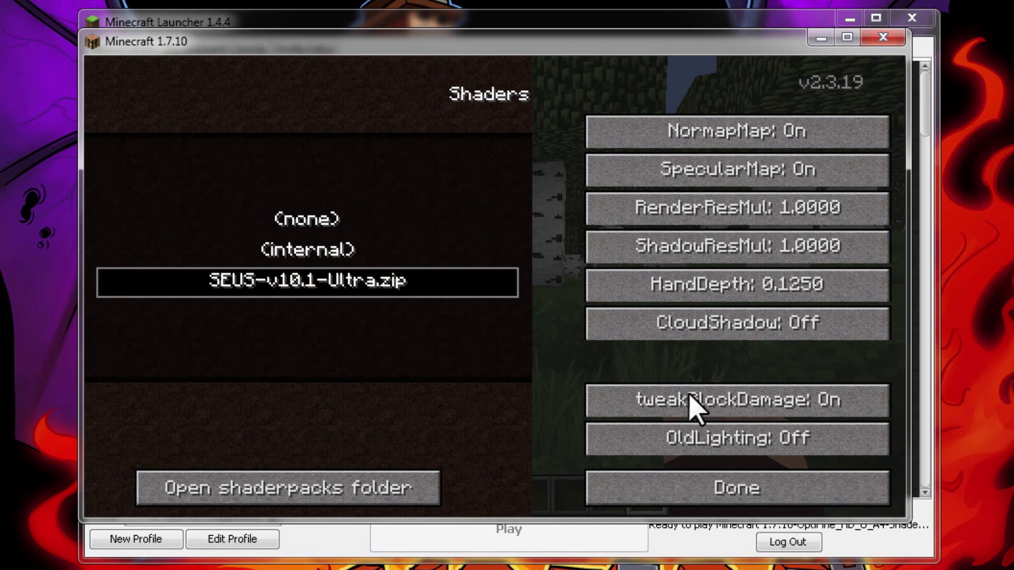
pyautogui.click(692, 487)
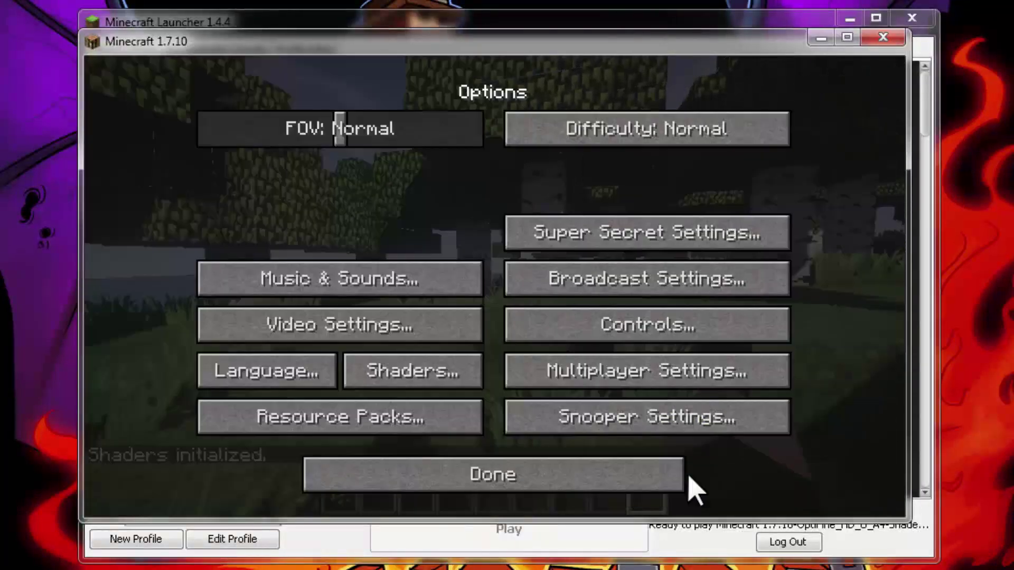
pyautogui.click(528, 480)
pyautogui.click(462, 220)
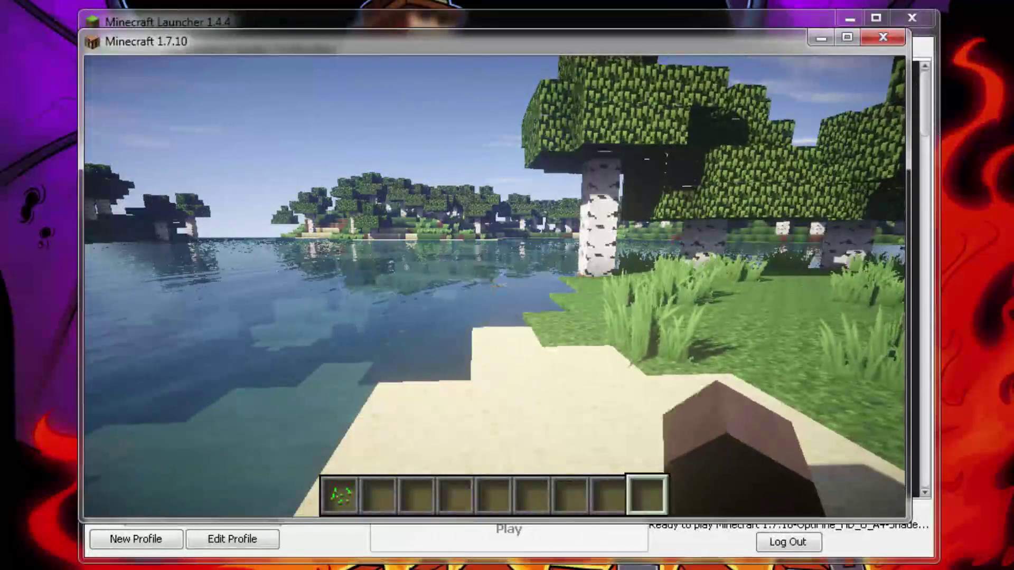
pyautogui.press('Escape')
# - Bring up Video Settings from the pause menu and look through its options and Performance page
pyautogui.click(449, 343)
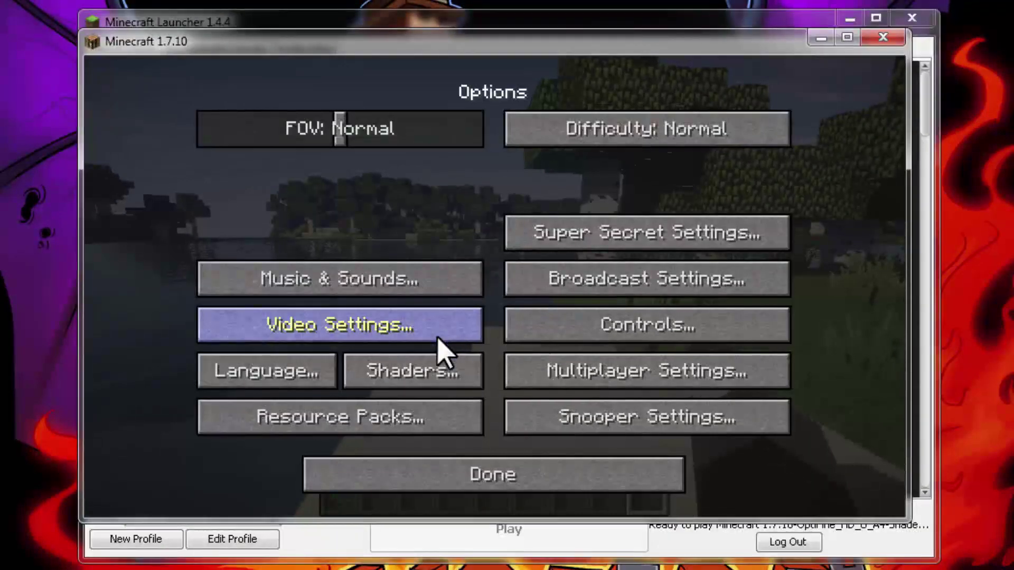
pyautogui.click(417, 334)
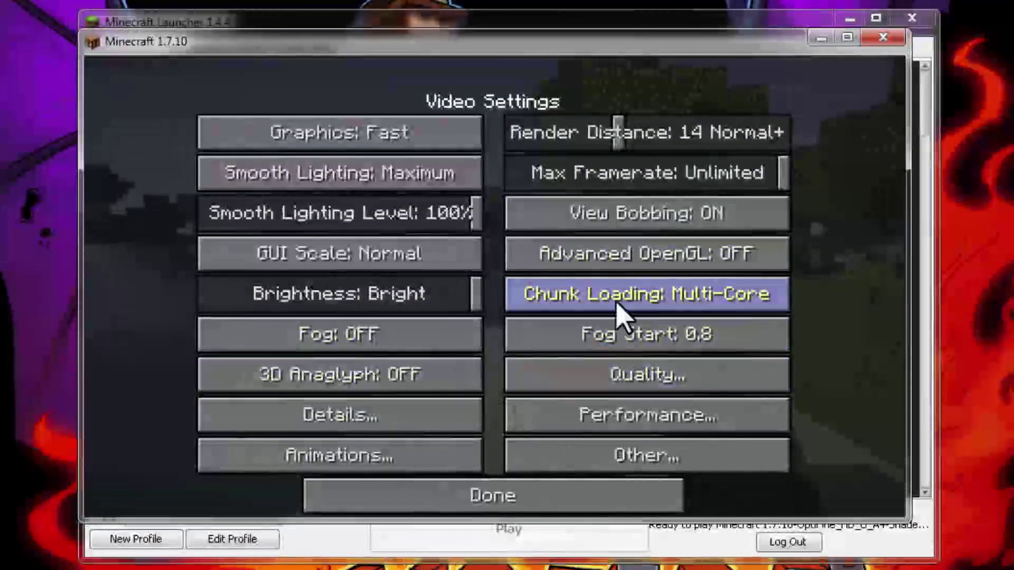
pyautogui.moveTo(728, 311)
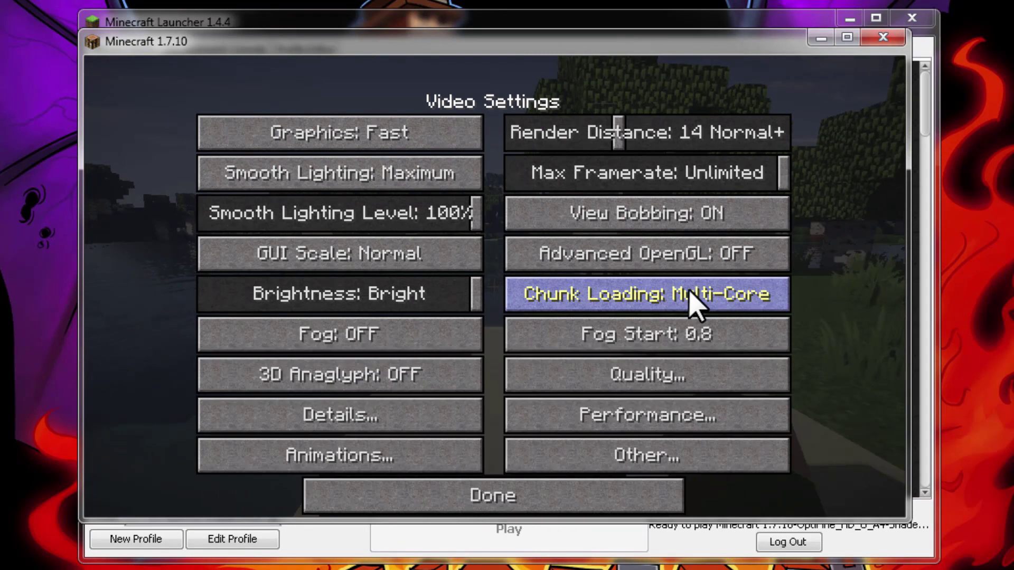
pyautogui.moveTo(690, 292)
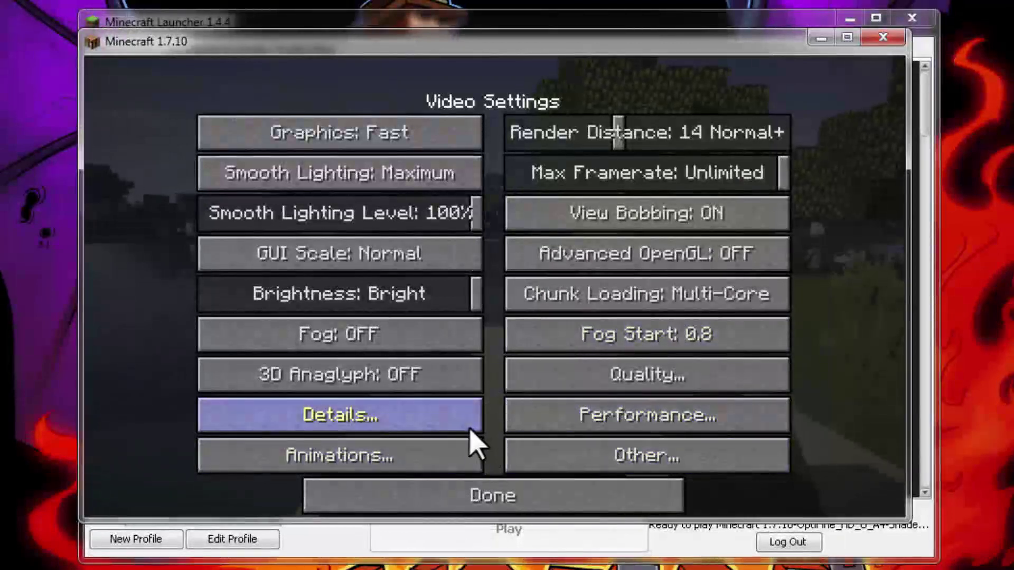
pyautogui.click(604, 422)
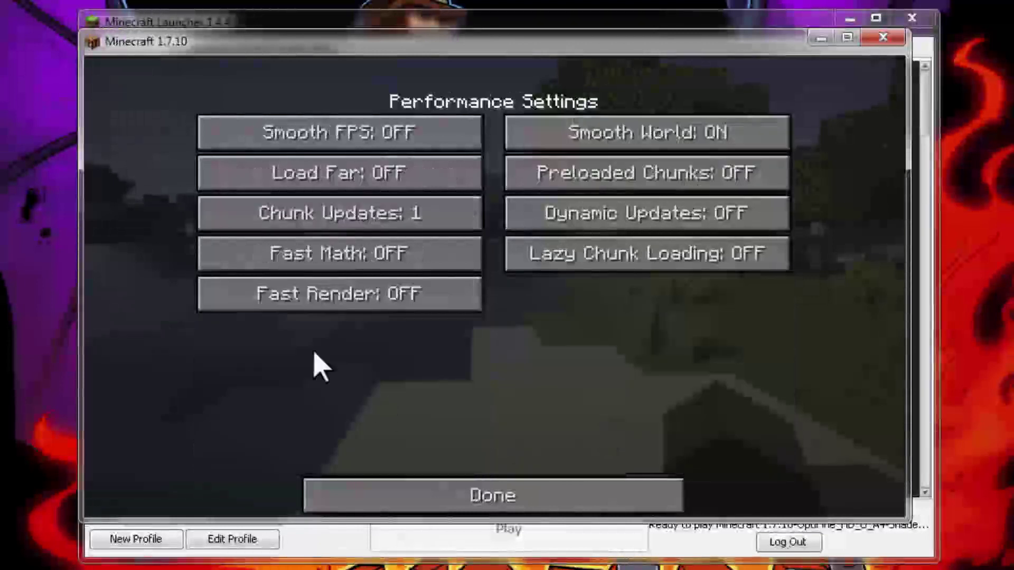
pyautogui.click(459, 490)
# - Review the Details and Animations settings, then back out of Video Settings and Options to the game
pyautogui.click(370, 420)
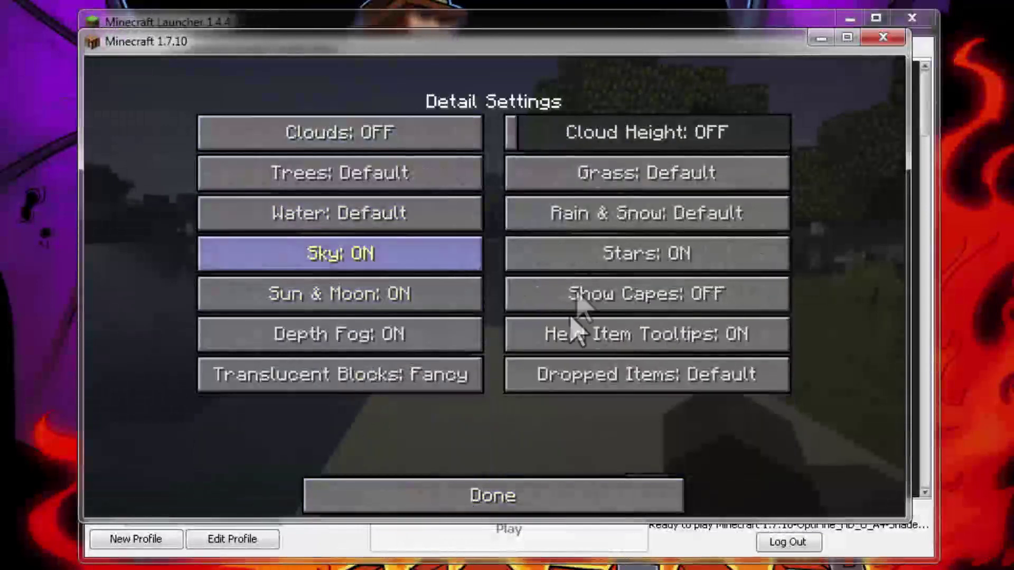
pyautogui.click(524, 510)
pyautogui.click(394, 458)
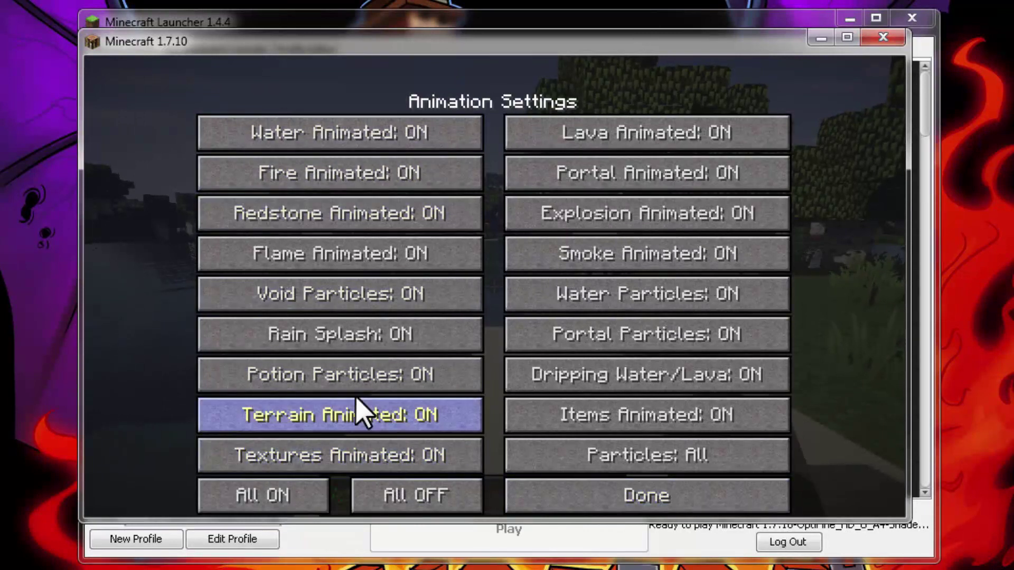
pyautogui.click(537, 496)
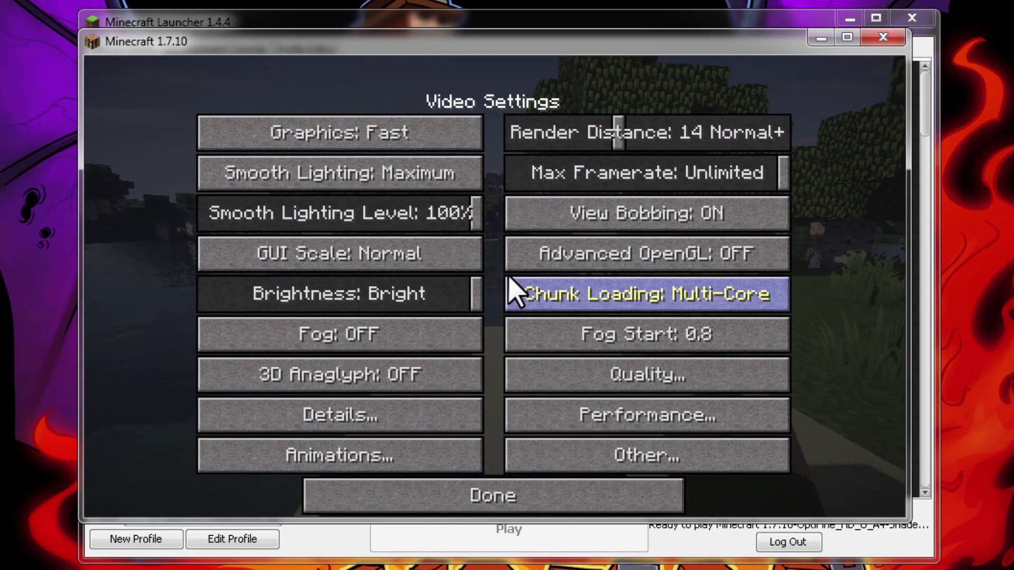
pyautogui.moveTo(510, 279)
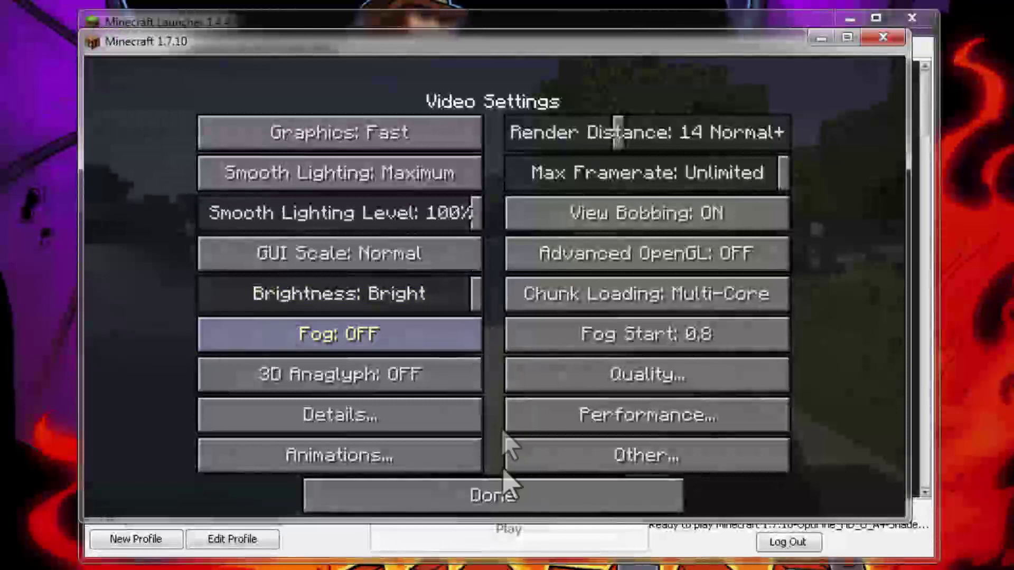
pyautogui.click(509, 498)
pyautogui.click(491, 475)
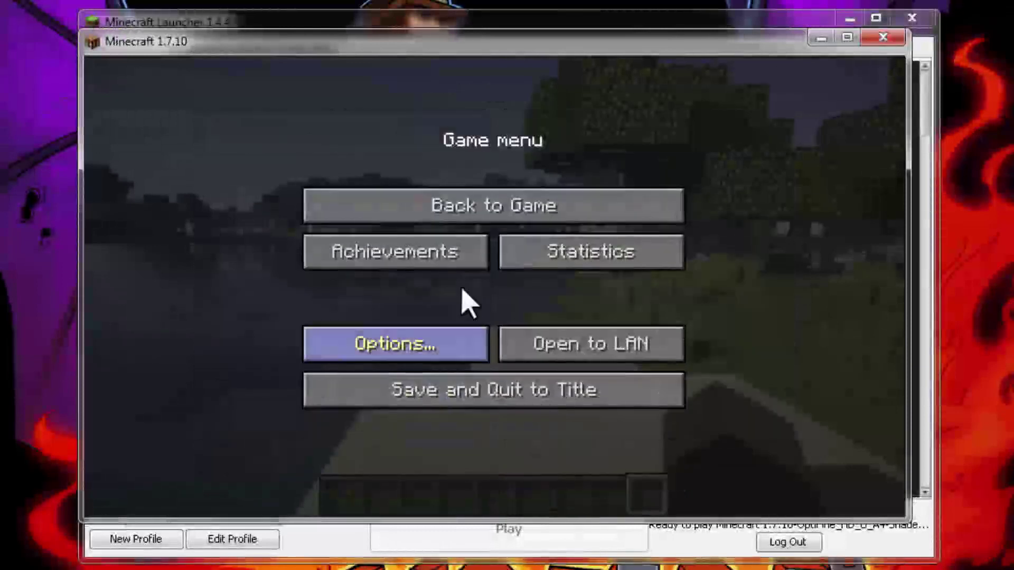
pyautogui.click(468, 214)
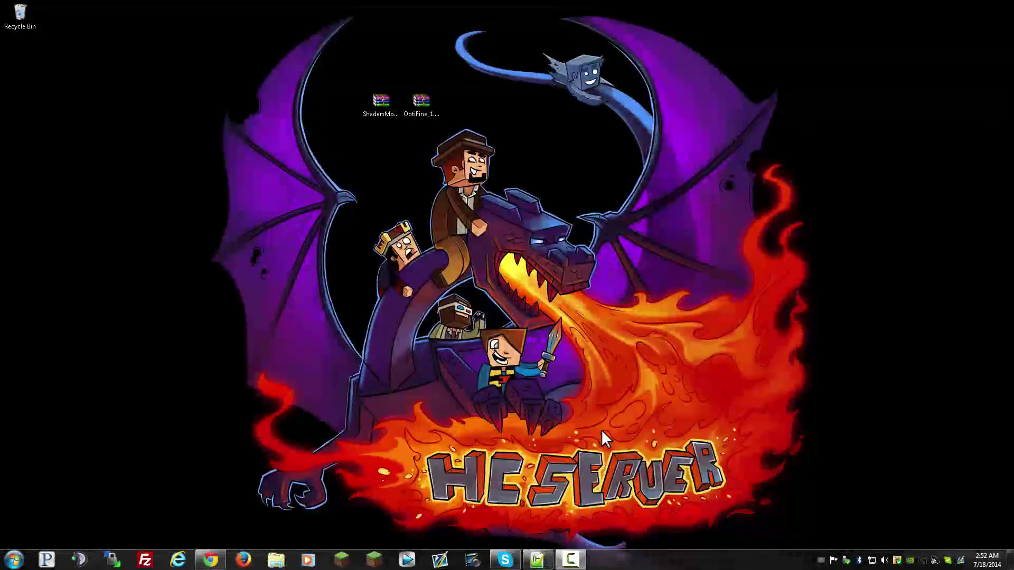
# - Set the Default configuration's environment to 1.7.10-ShadersMod2.3.19 in Setup
pyautogui.click(731, 383)
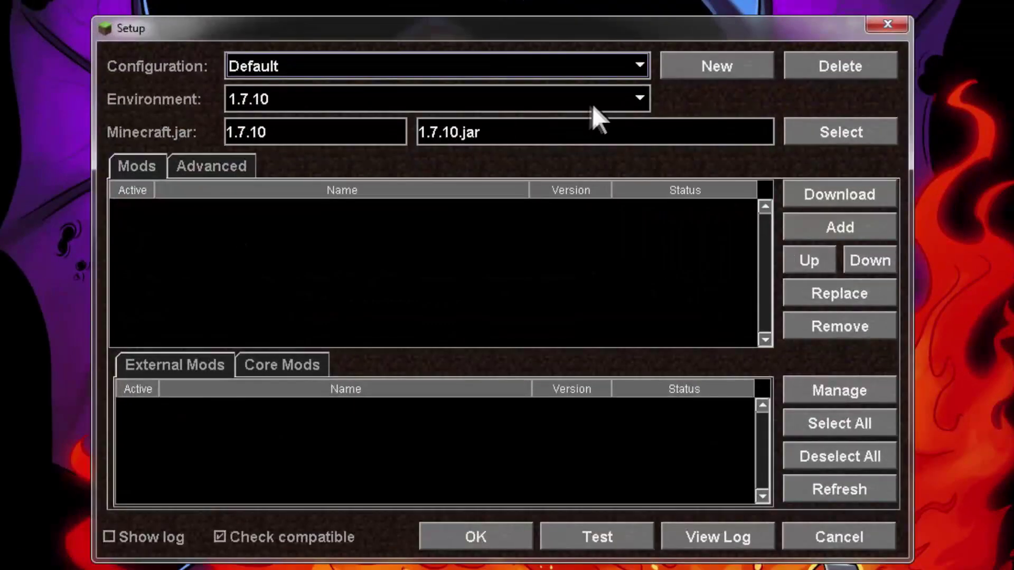
pyautogui.click(641, 101)
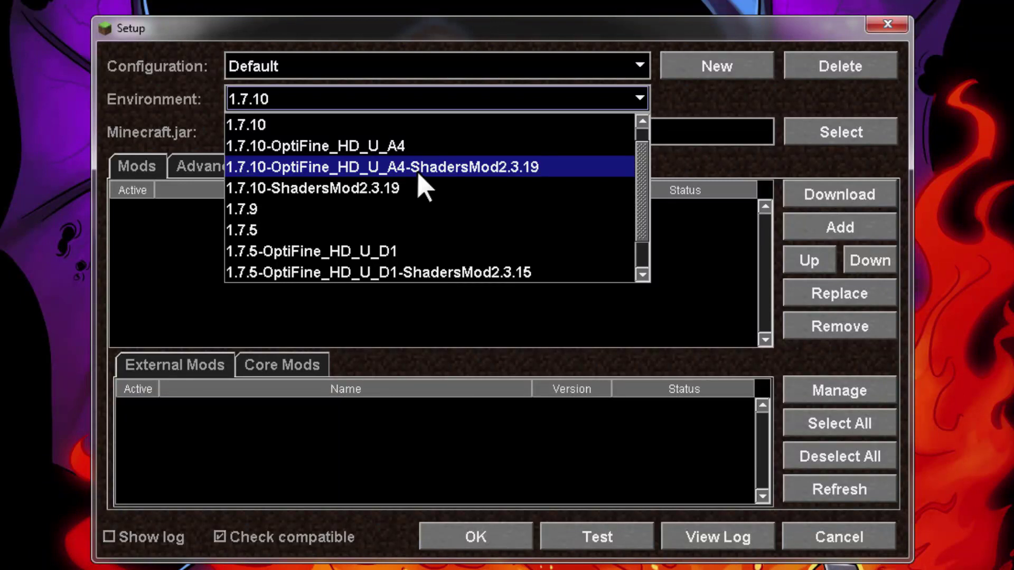
pyautogui.click(328, 190)
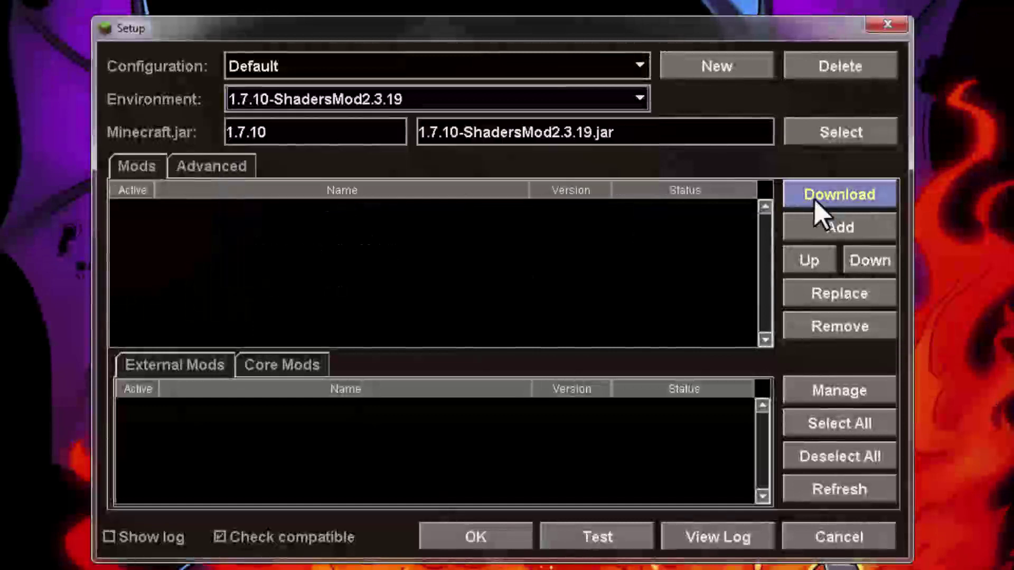
# - Add OptiFine_1.7.10_HD_U_A4.jar as an active mod and save the setup
pyautogui.click(801, 232)
pyautogui.click(839, 229)
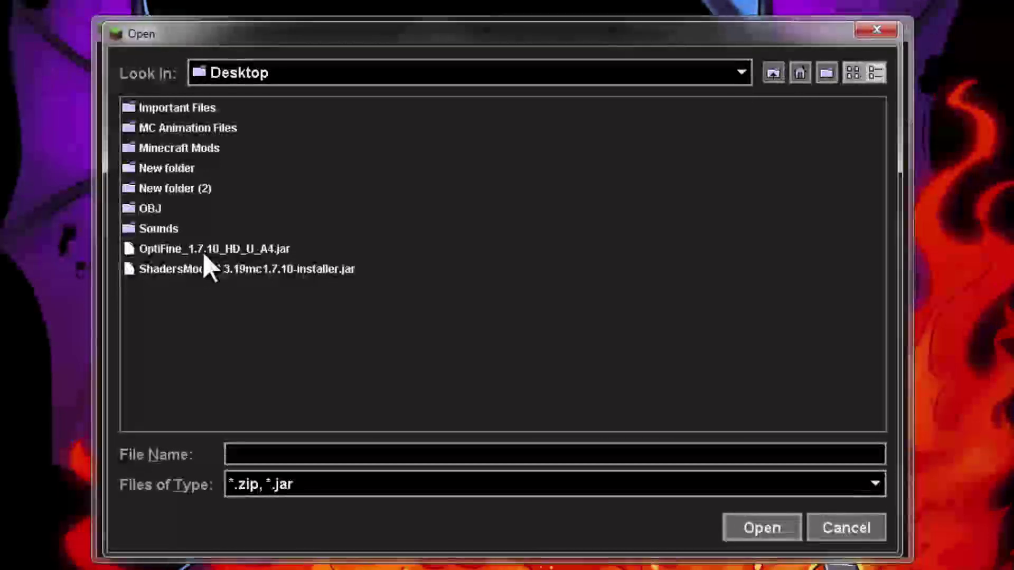
pyautogui.doubleClick(180, 250)
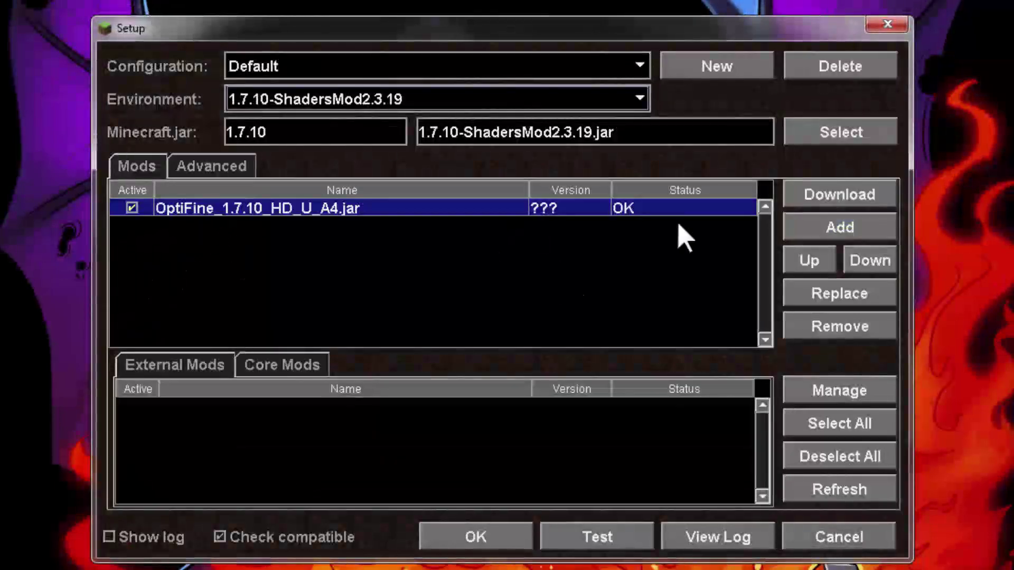
pyautogui.click(132, 208)
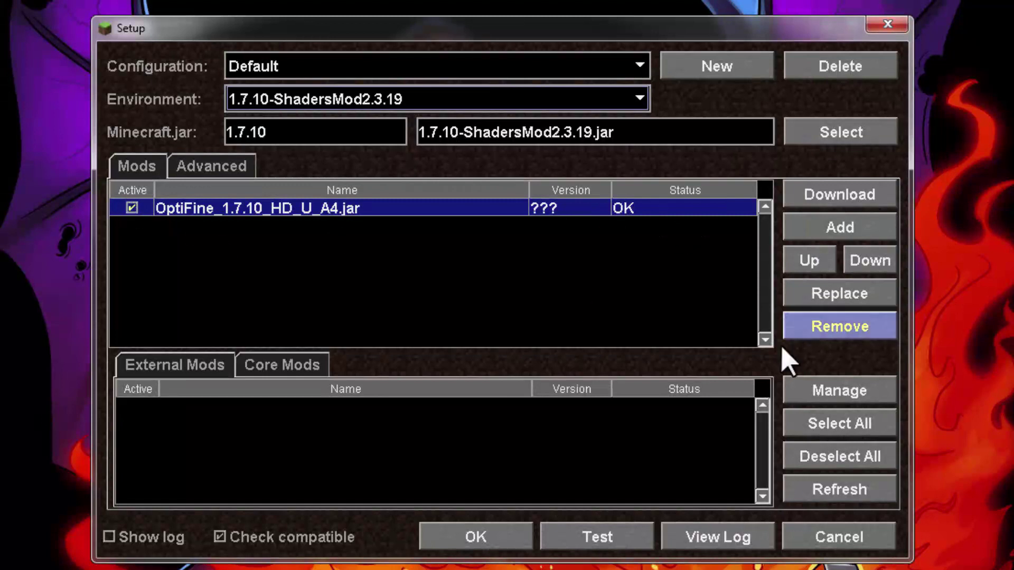
pyautogui.click(488, 547)
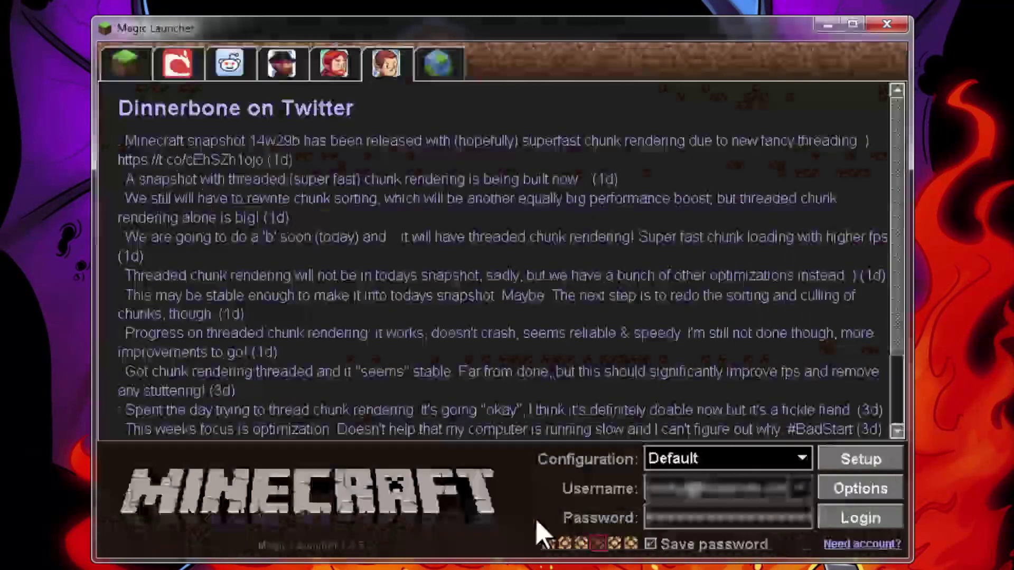
# - Log in through Magic Launcher, maximize the game window, load Tutorial World, and pause
pyautogui.click(855, 522)
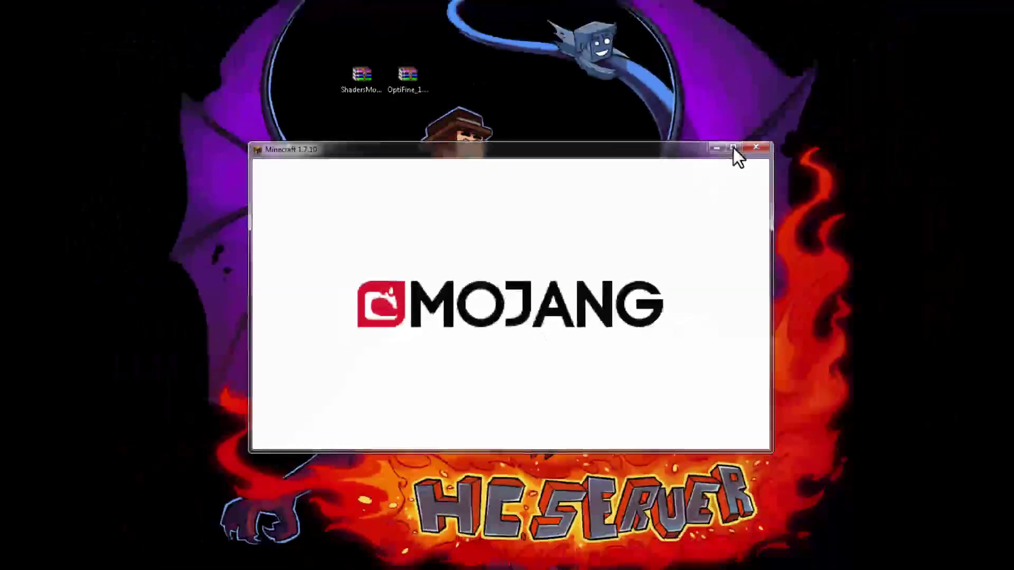
pyautogui.click(846, 79)
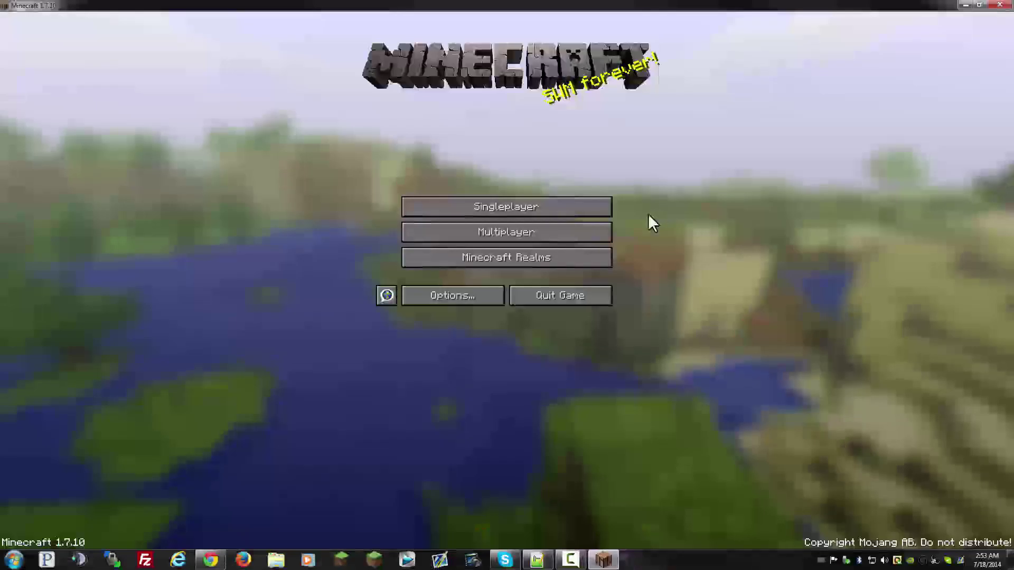
pyautogui.click(539, 209)
pyautogui.doubleClick(451, 257)
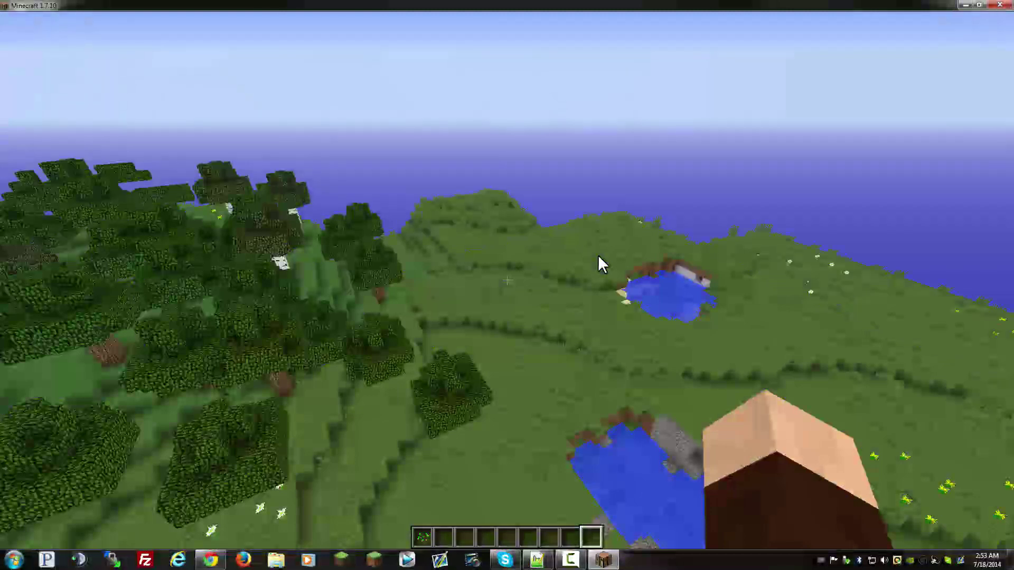
pyautogui.press('Escape')
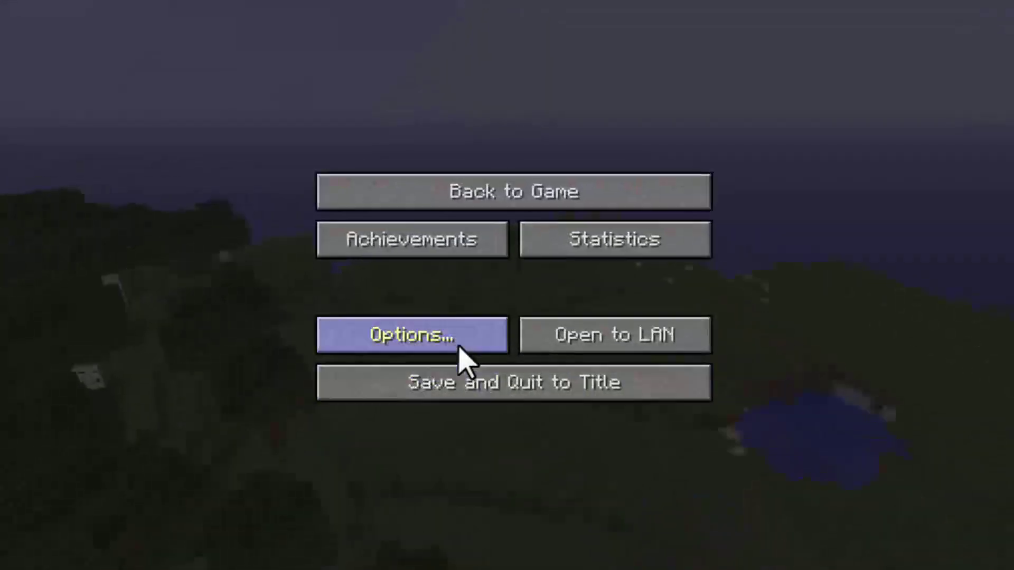
# - Select the SEUS-v10.1-Ultra.zip shader pack in Shaders options and return to the shaded world
pyautogui.click(479, 244)
pyautogui.click(450, 327)
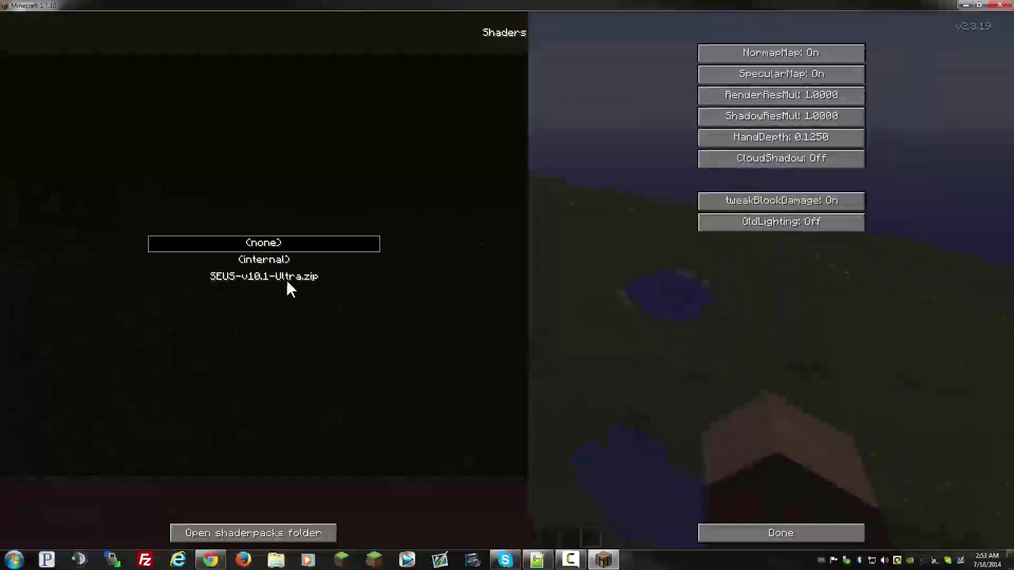
pyautogui.click(287, 279)
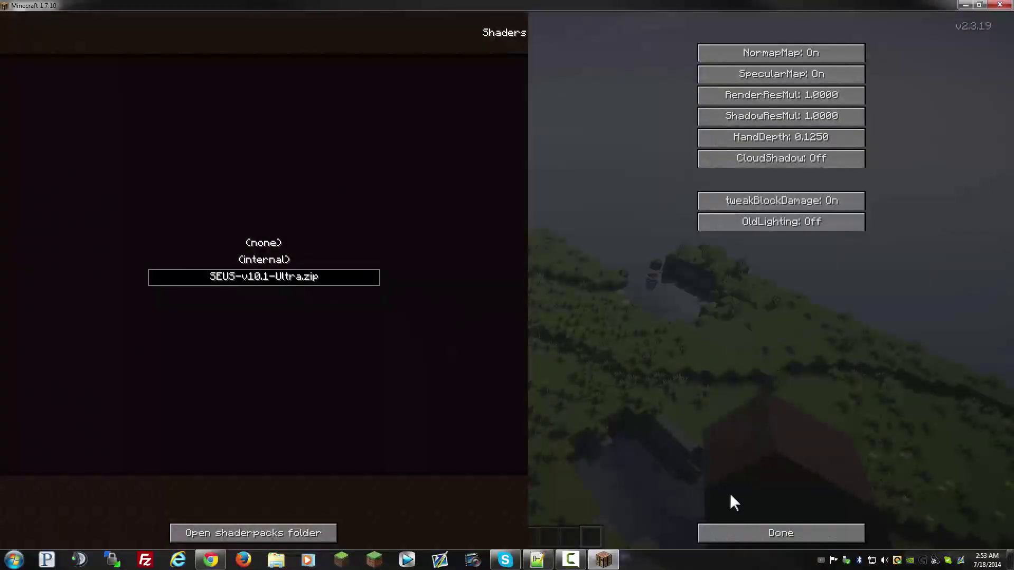
pyautogui.click(756, 533)
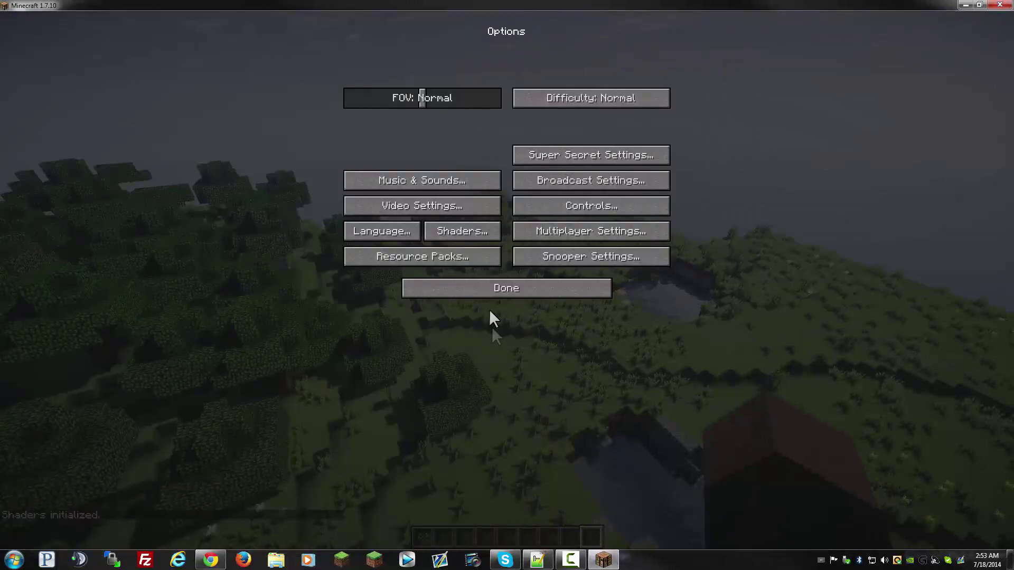
pyautogui.click(500, 288)
pyautogui.click(509, 172)
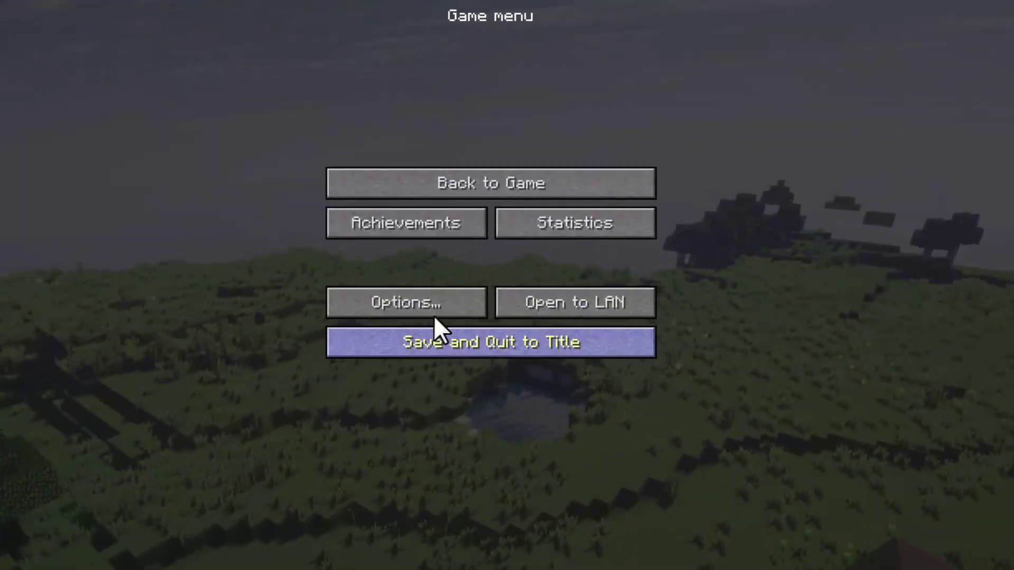
pyautogui.click(447, 283)
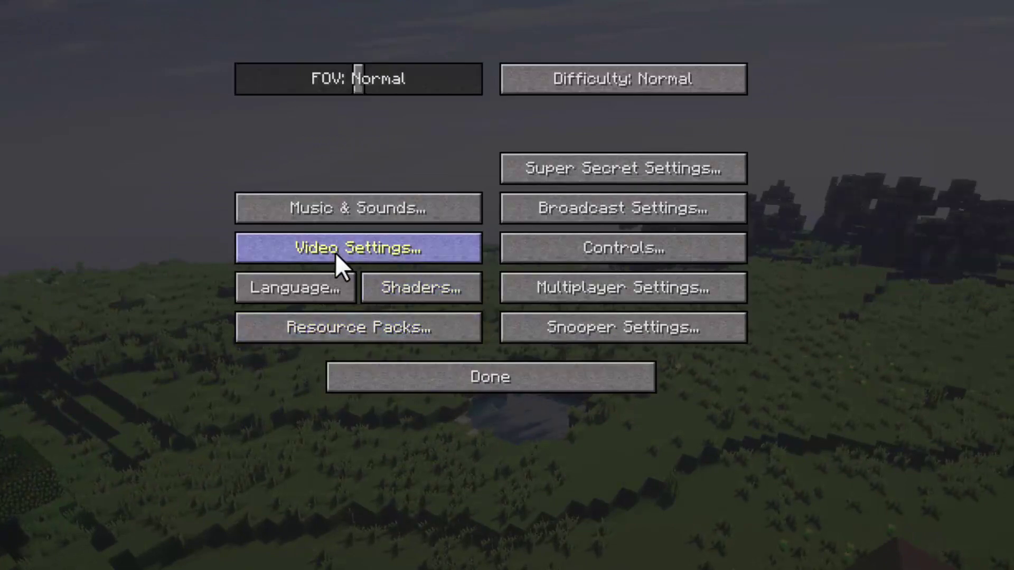
# - Open Video Settings and read the Chunk Loading and Smooth Lighting Level tooltips
pyautogui.click(335, 252)
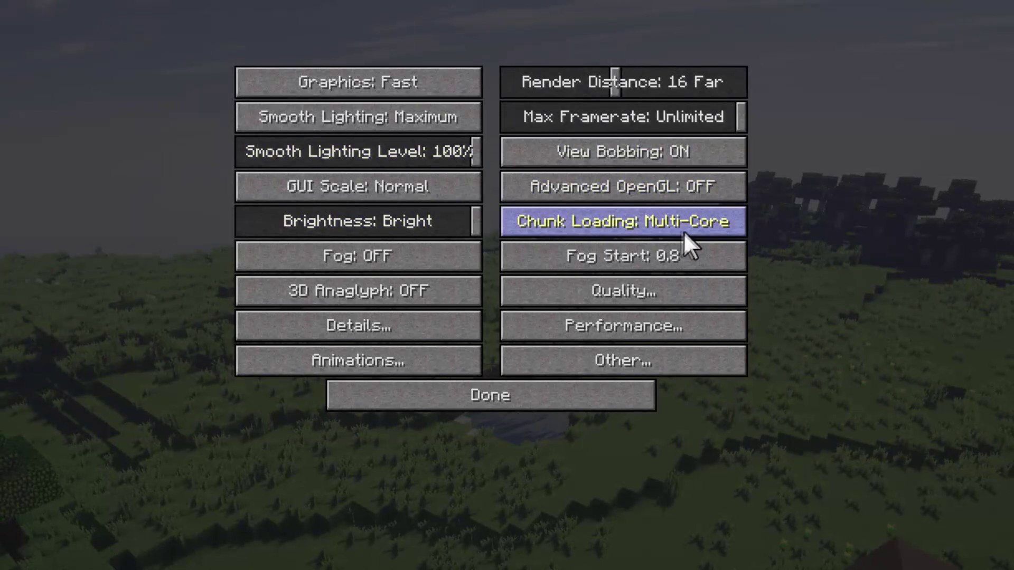
pyautogui.moveTo(647, 231)
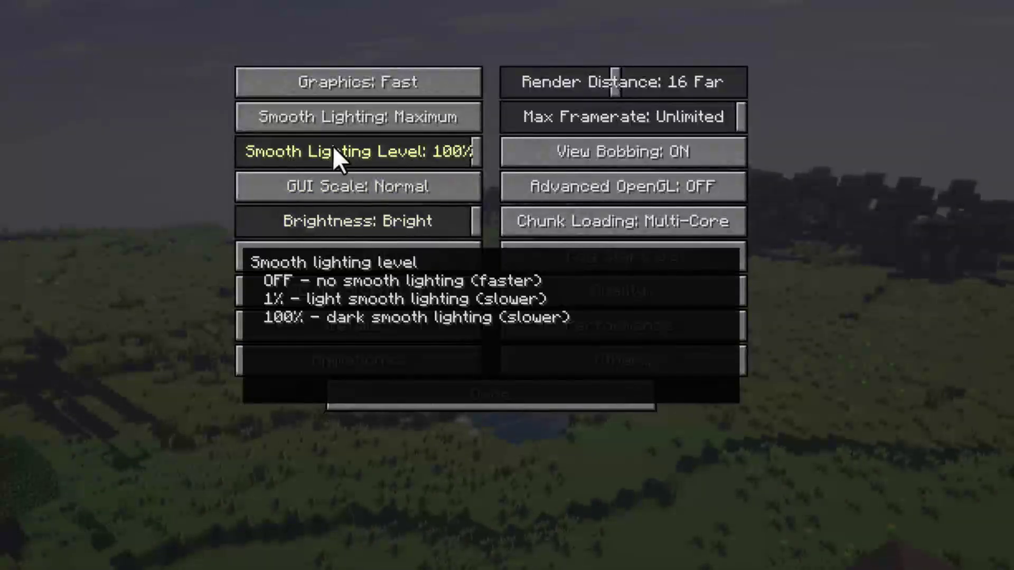
pyautogui.moveTo(445, 165)
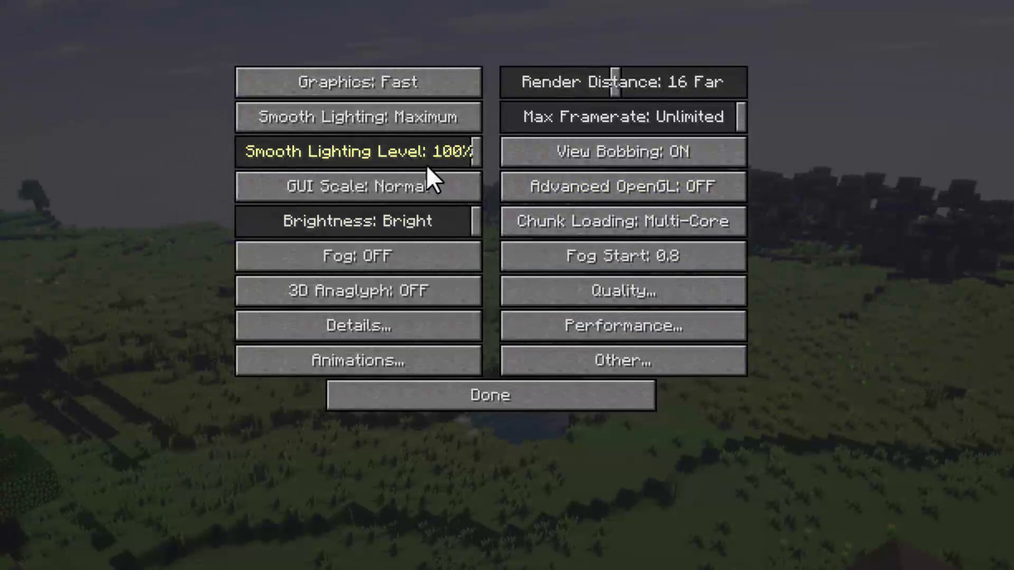